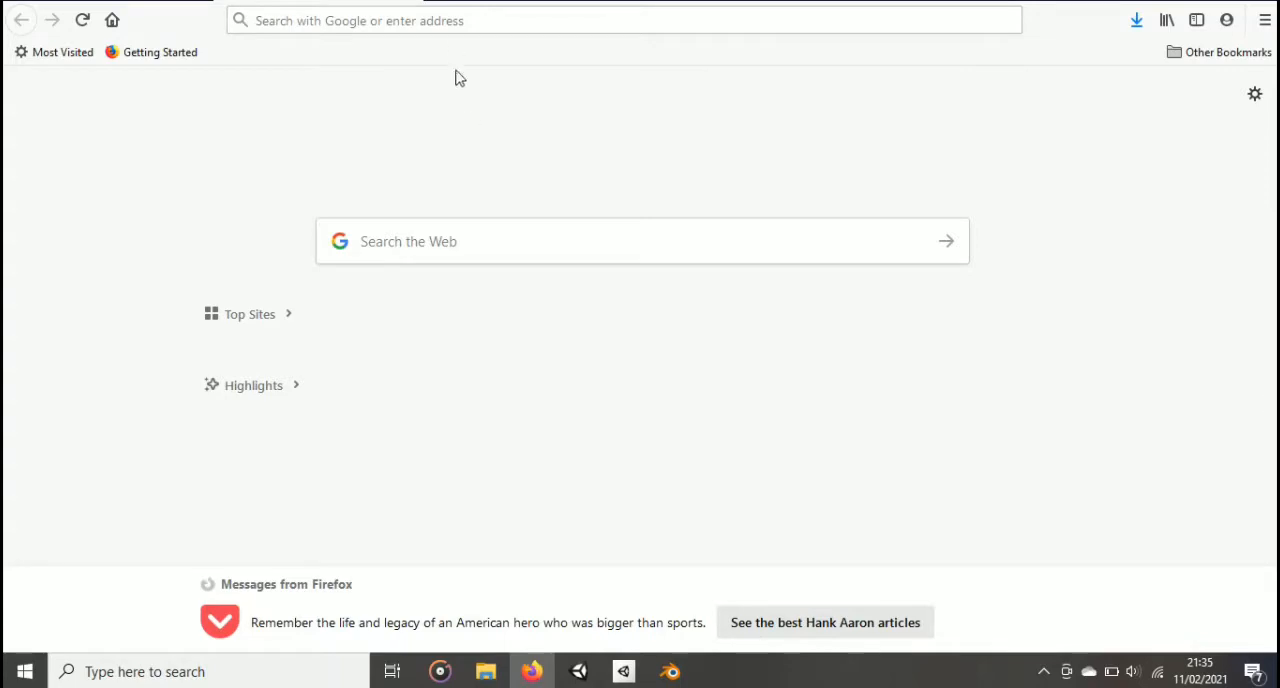
# Step: Go to the pixlr.com photo editor website
pyautogui.click(450, 29)
pyautogui.write('pixlr')
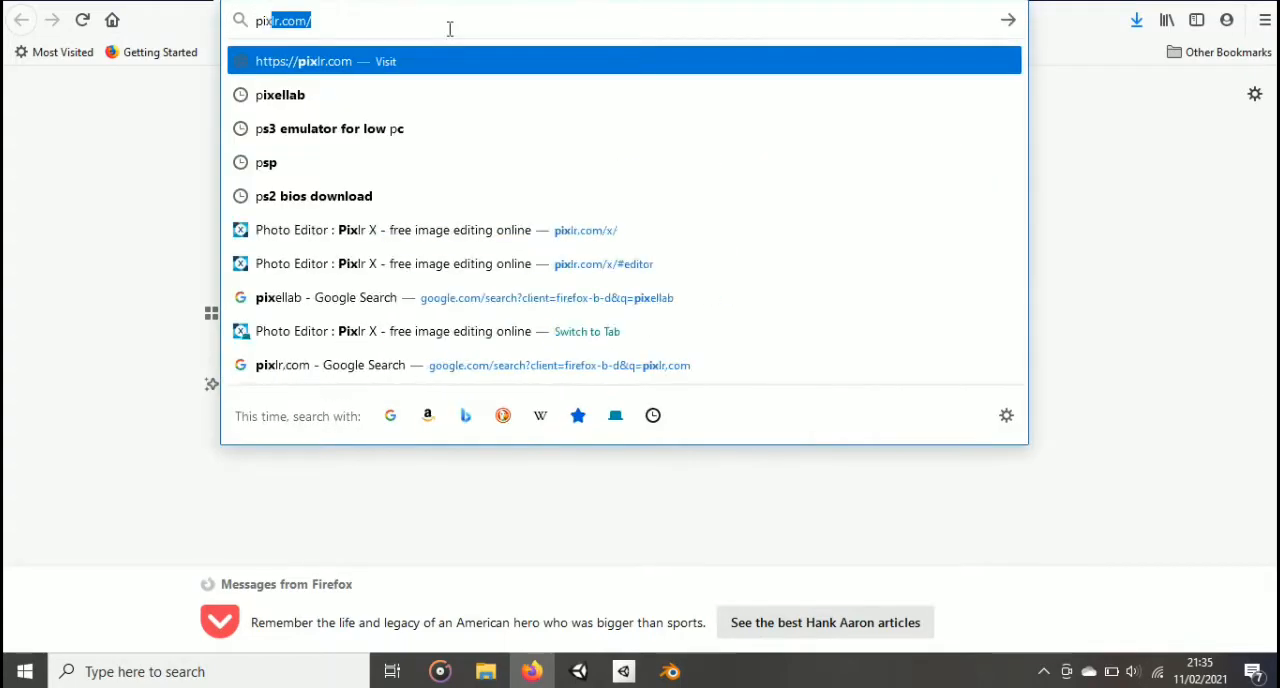
pyautogui.write('.com')
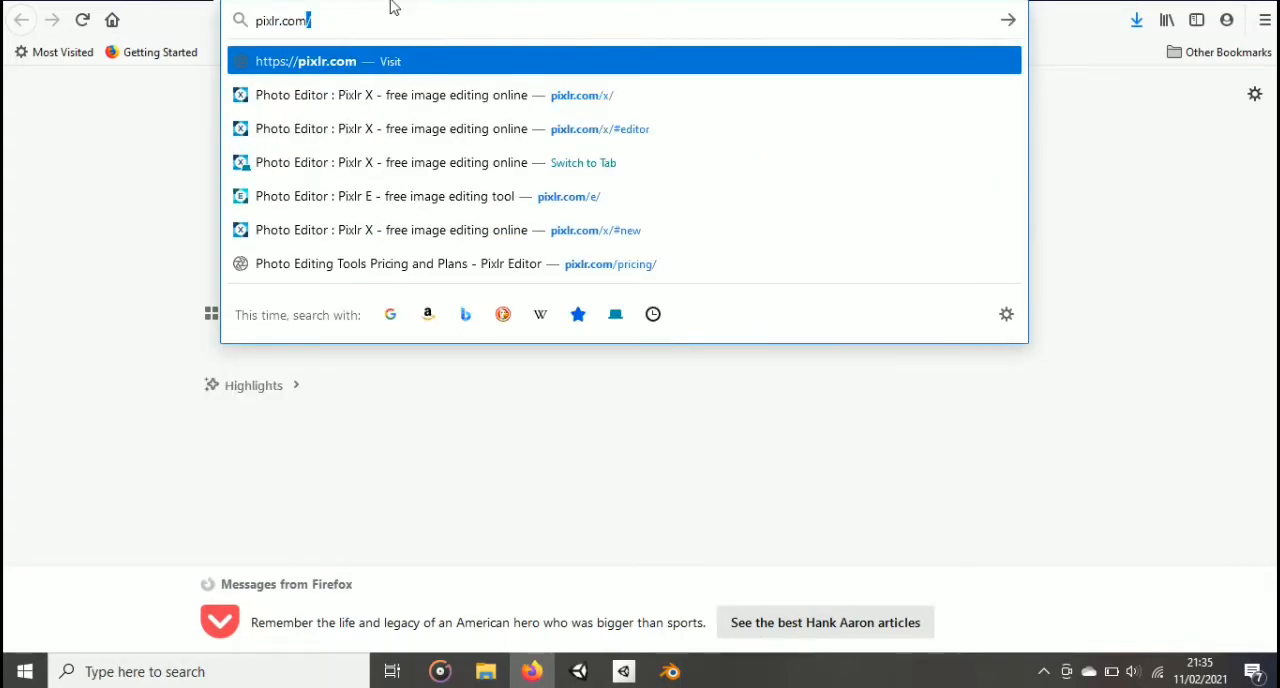
pyautogui.press('Return')
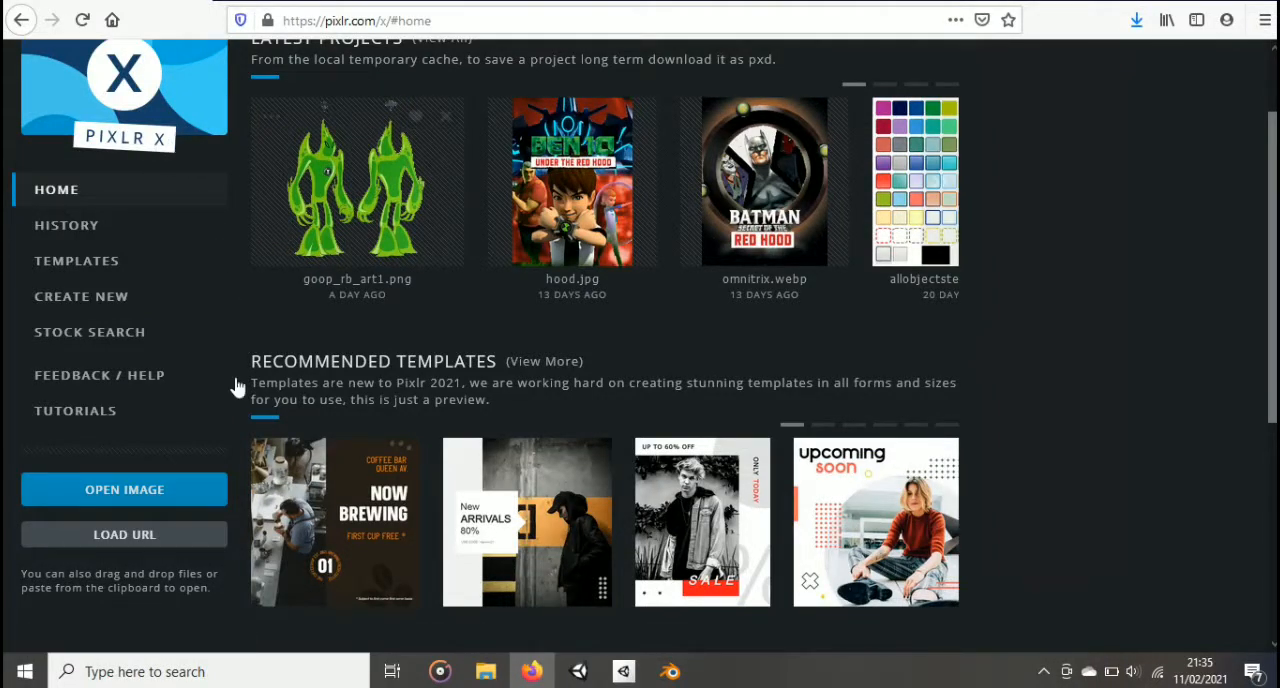
# Step: Open g-seth.jpg from the JustPictures folder for editing and dismiss the advertisement
pyautogui.click(203, 500)
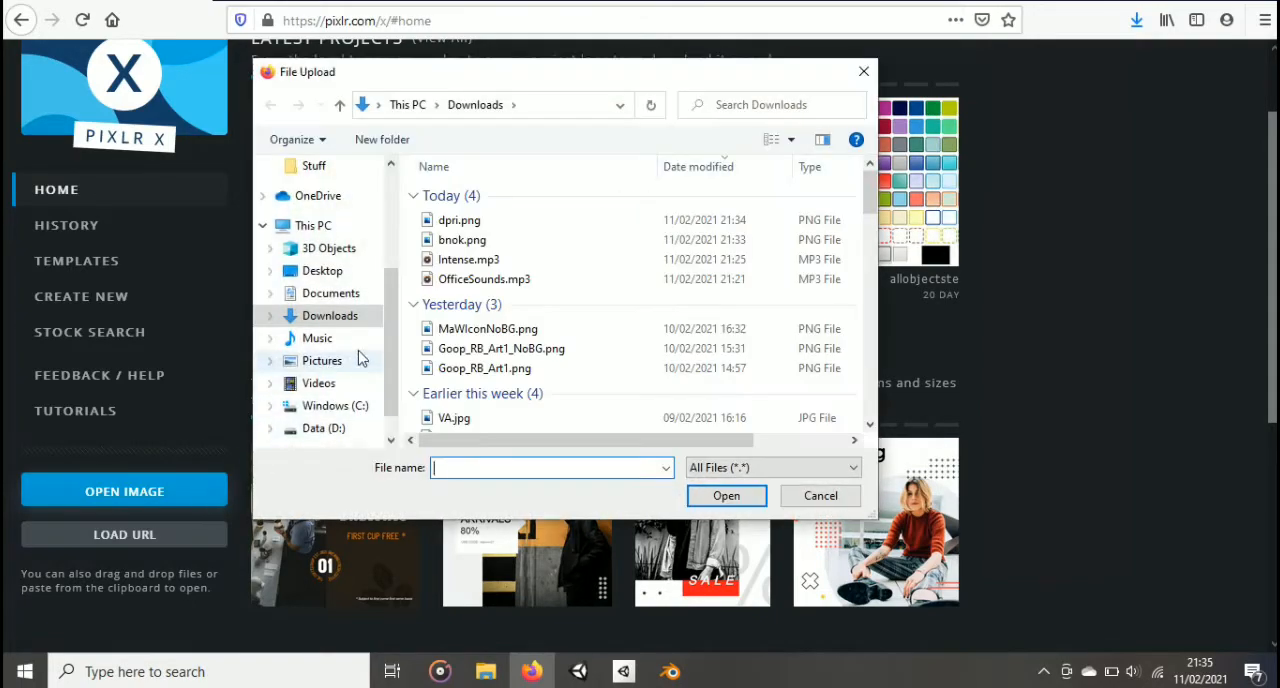
pyautogui.click(330, 293)
pyautogui.scroll(-5, 694, 238)
pyautogui.doubleClick(598, 308)
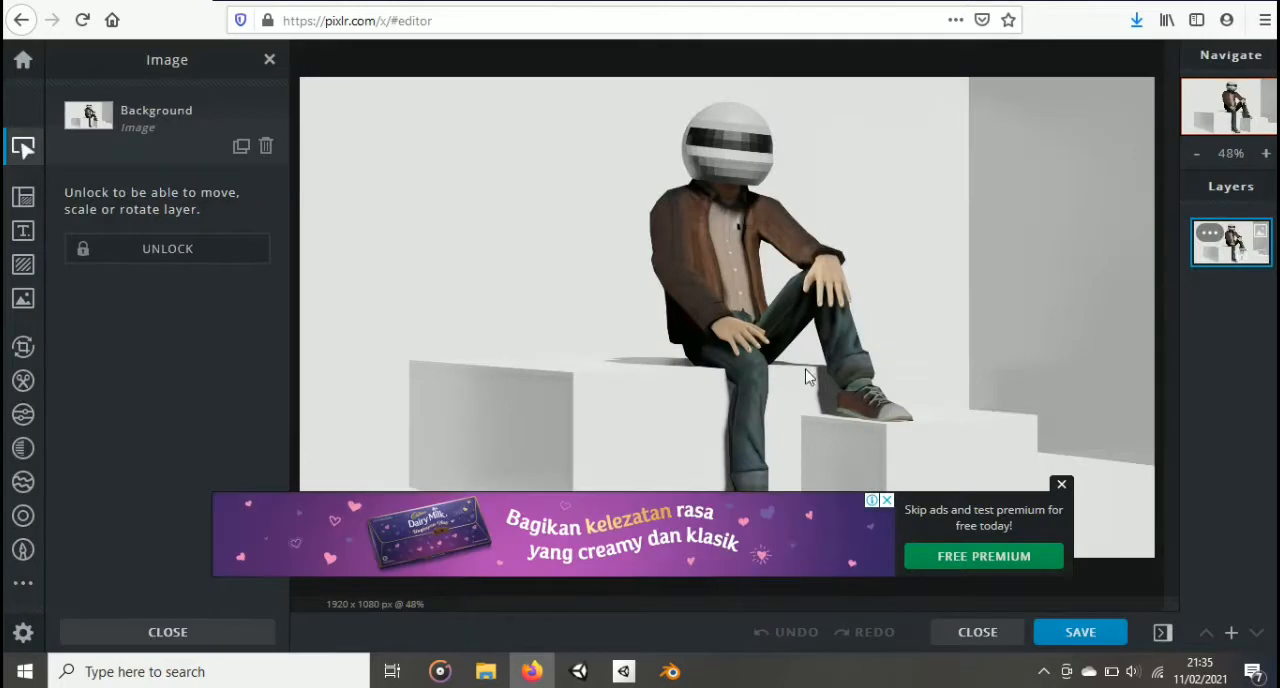
pyautogui.click(1061, 487)
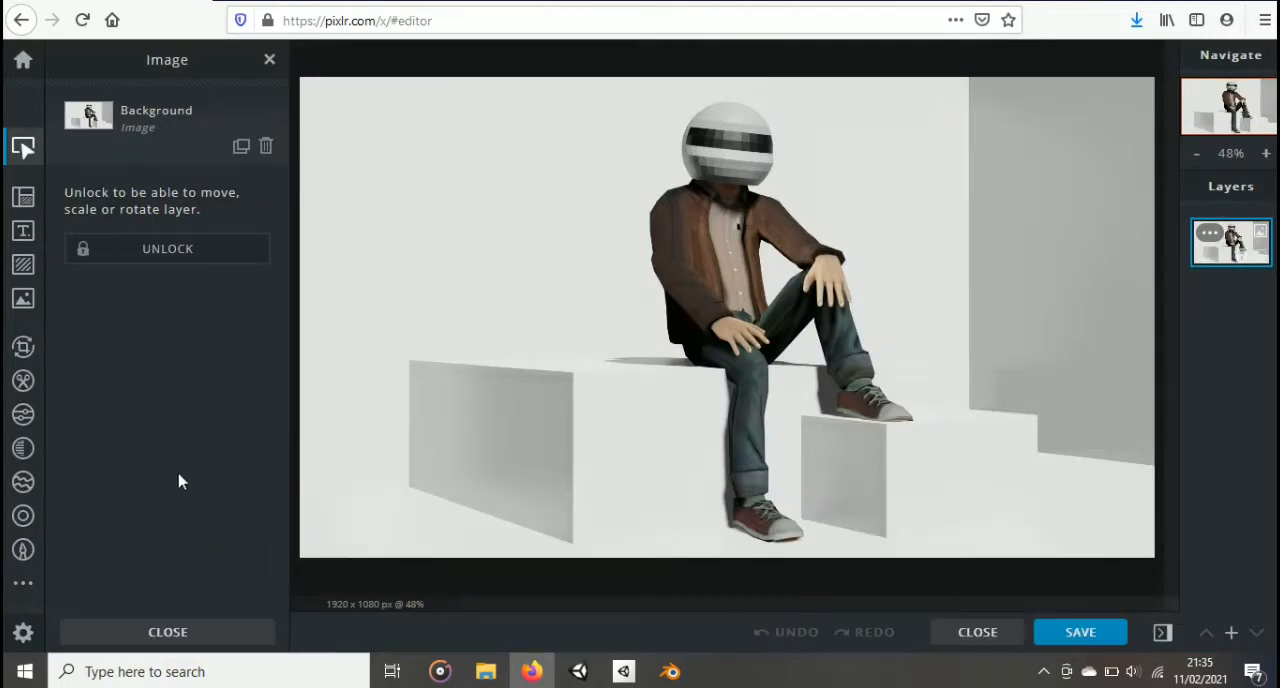
# Step: Try to remove the white background around the seated figure with the Cutout magic wand at tolerance 32
pyautogui.click(23, 381)
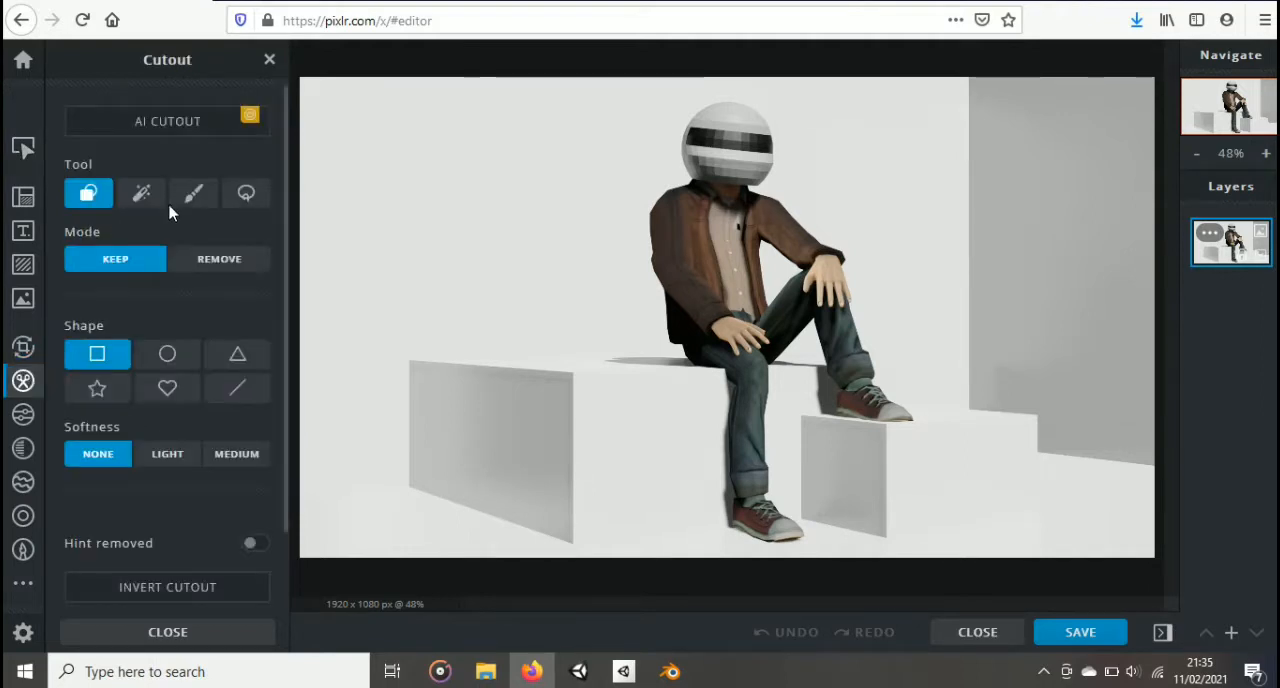
pyautogui.click(141, 193)
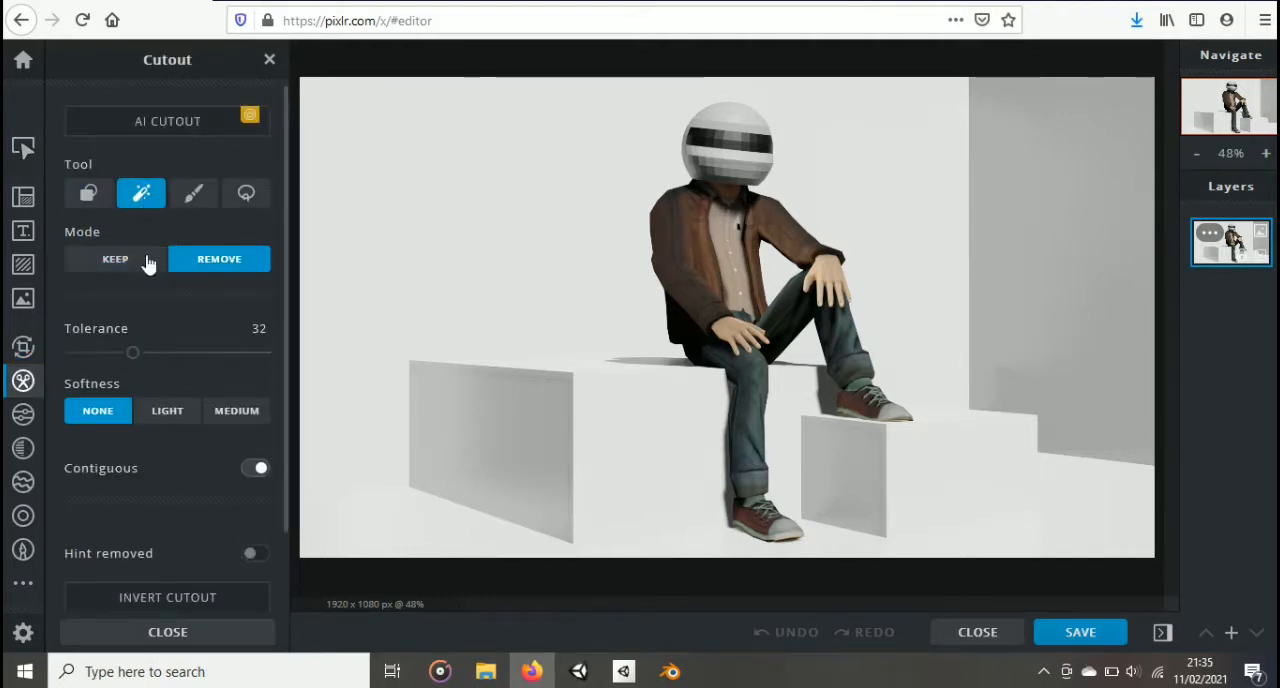
pyautogui.click(510, 220)
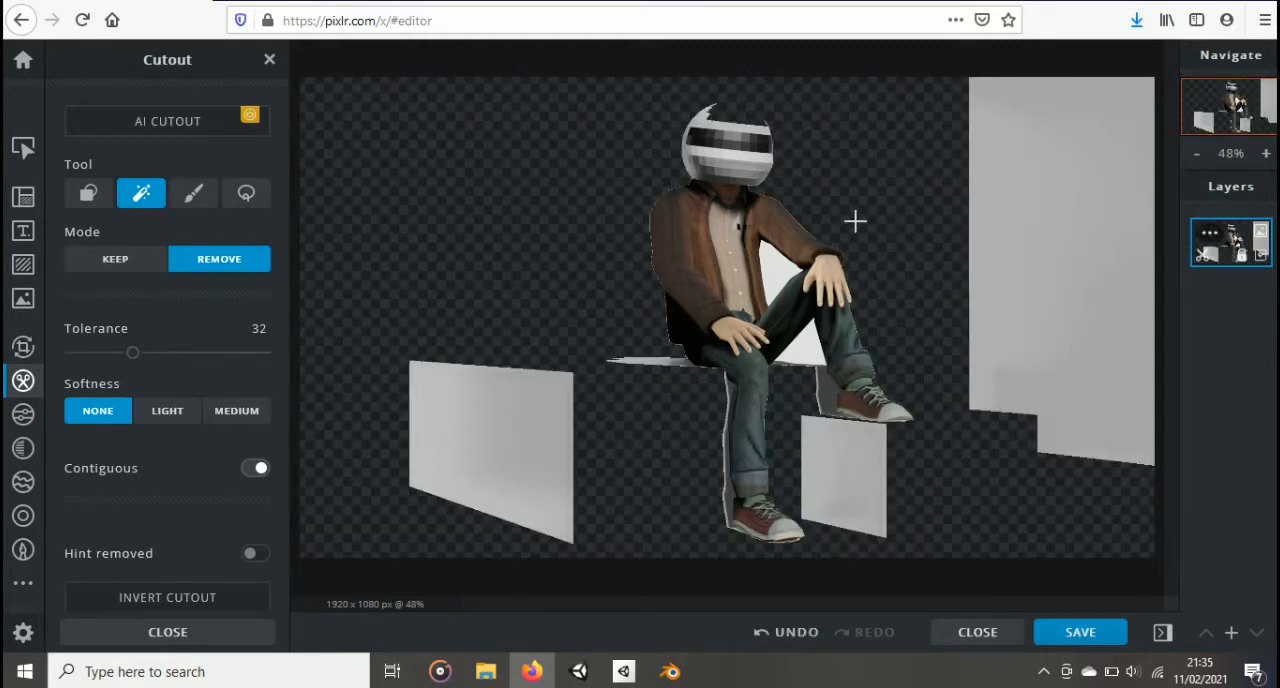
pyautogui.hotkey('ctrl', 'z')
# Step: Try to cut out the grey wall and the gap beside the figure's arm with the magic wand at tolerance 100
pyautogui.moveTo(131, 352); pyautogui.dragTo(306, 351)
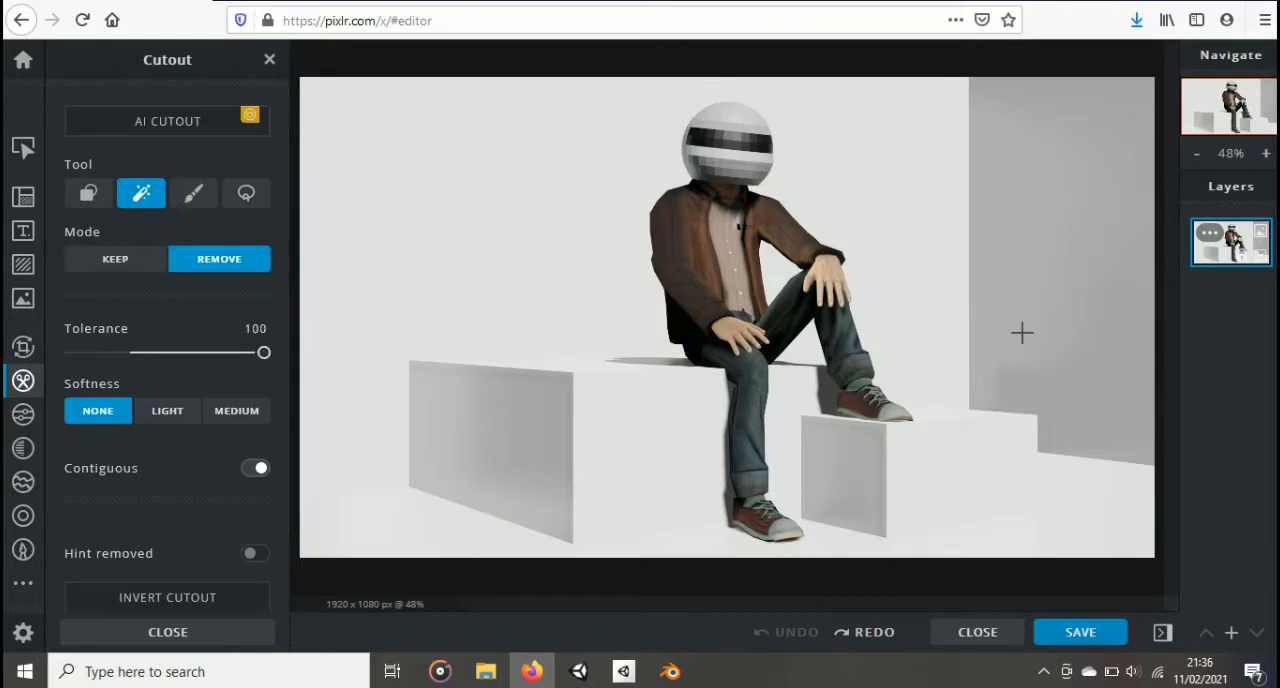
pyautogui.click(1022, 333)
pyautogui.hotkey('ctrl', 'z')
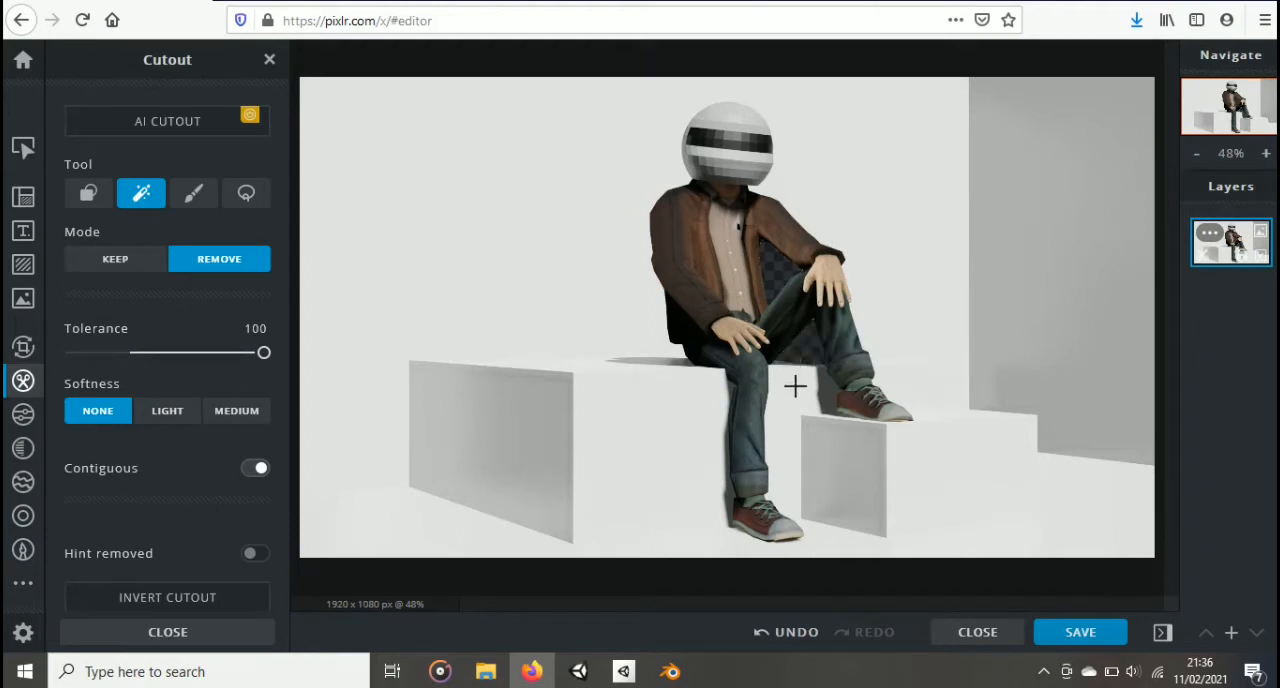
pyautogui.hotkey('ctrl', 'z')
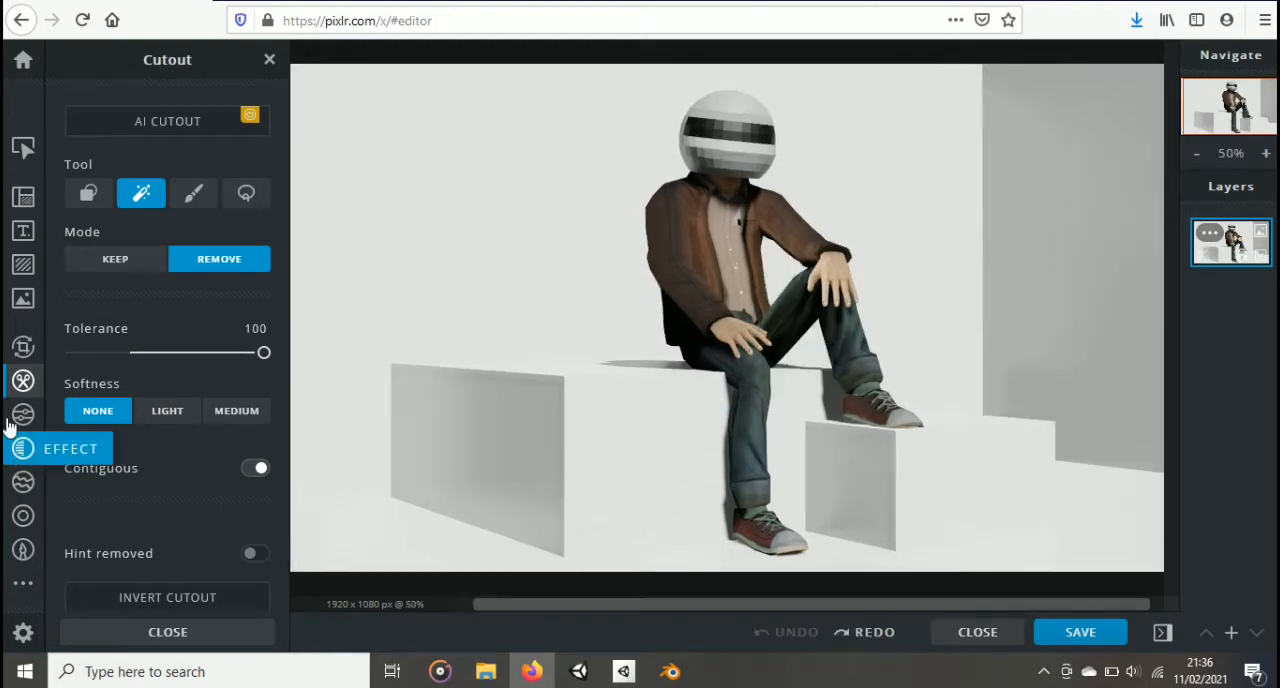
# Step: Try to enlarge the figure's helmet with the Liquify Enlarge tool at size 500 px and strength 100%
pyautogui.click(20, 483)
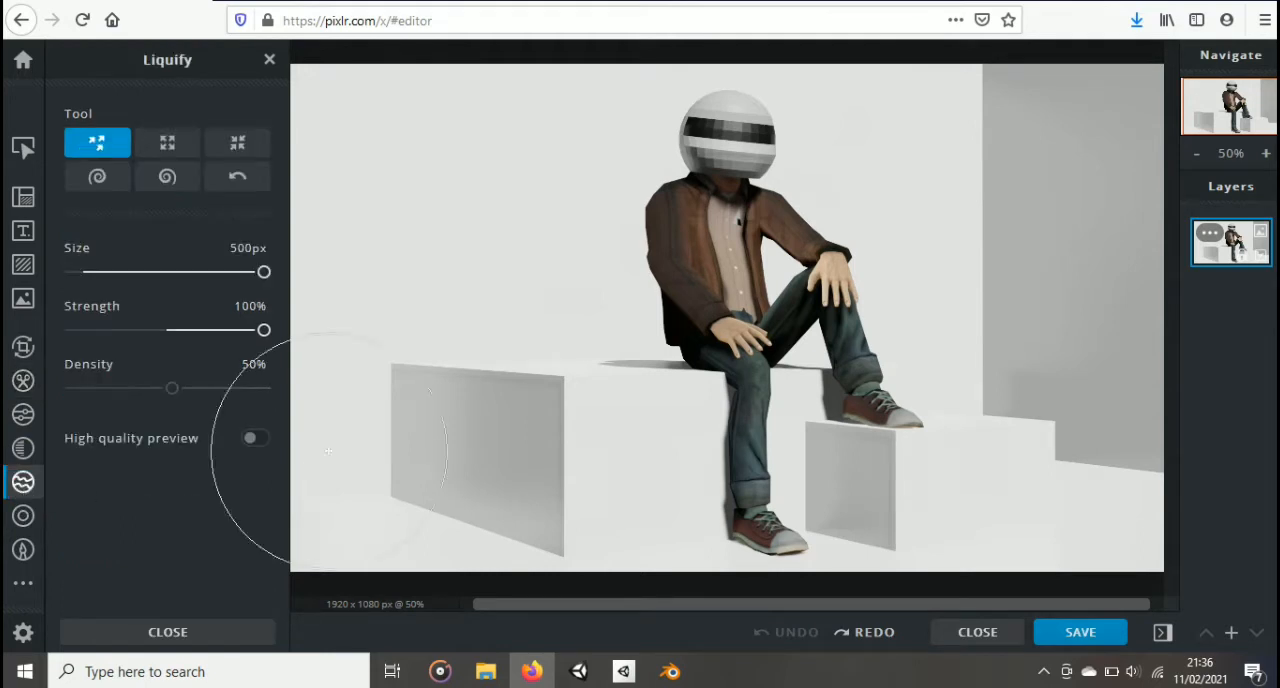
pyautogui.scroll(-1, 600, 230)
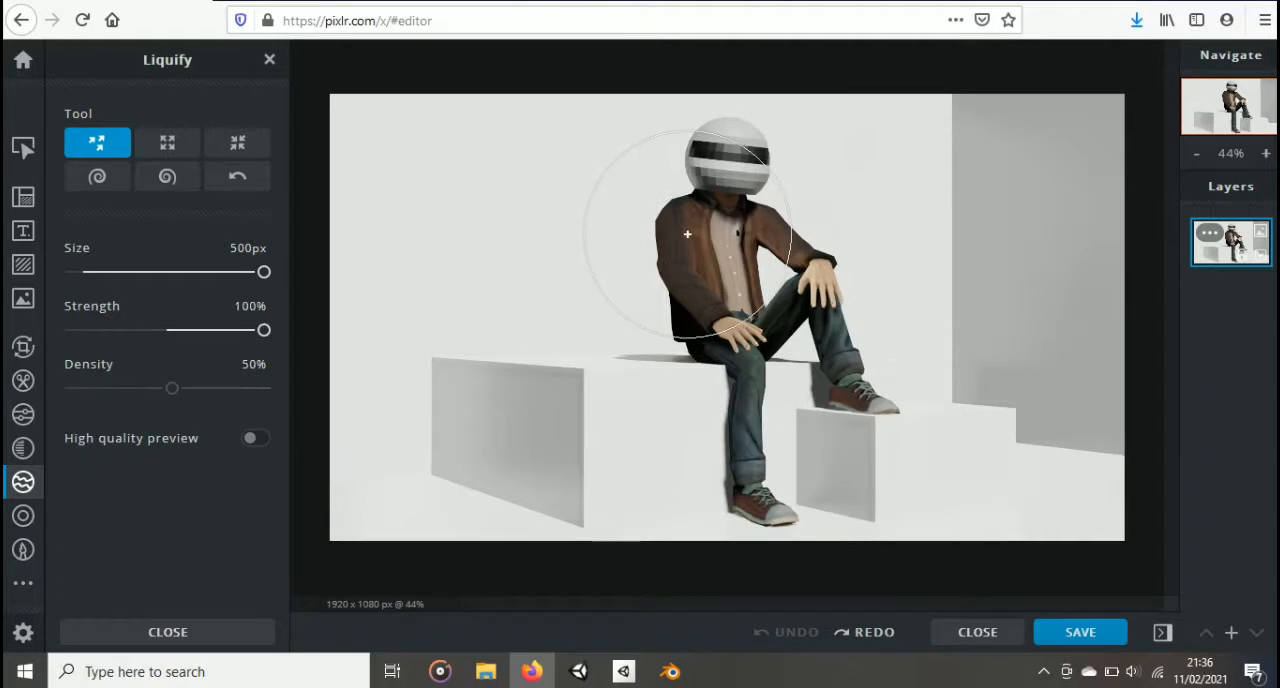
pyautogui.click(167, 143)
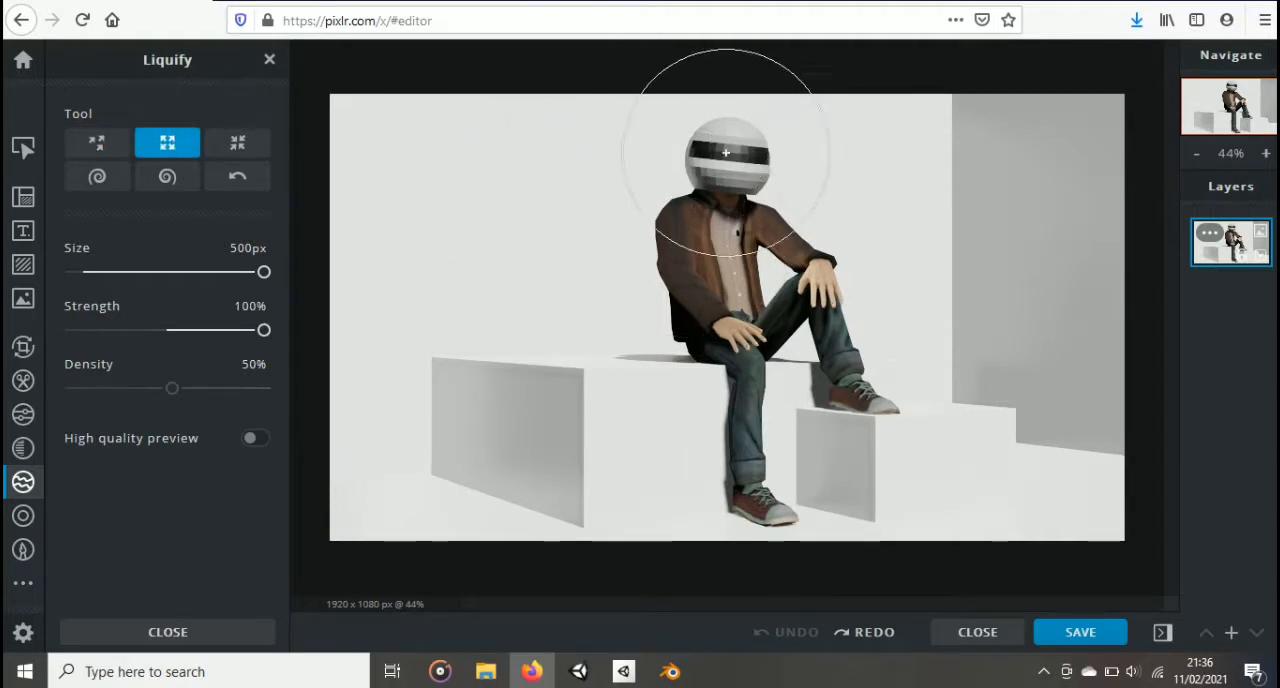
pyautogui.moveTo(734, 155); pyautogui.dragTo(734, 155)
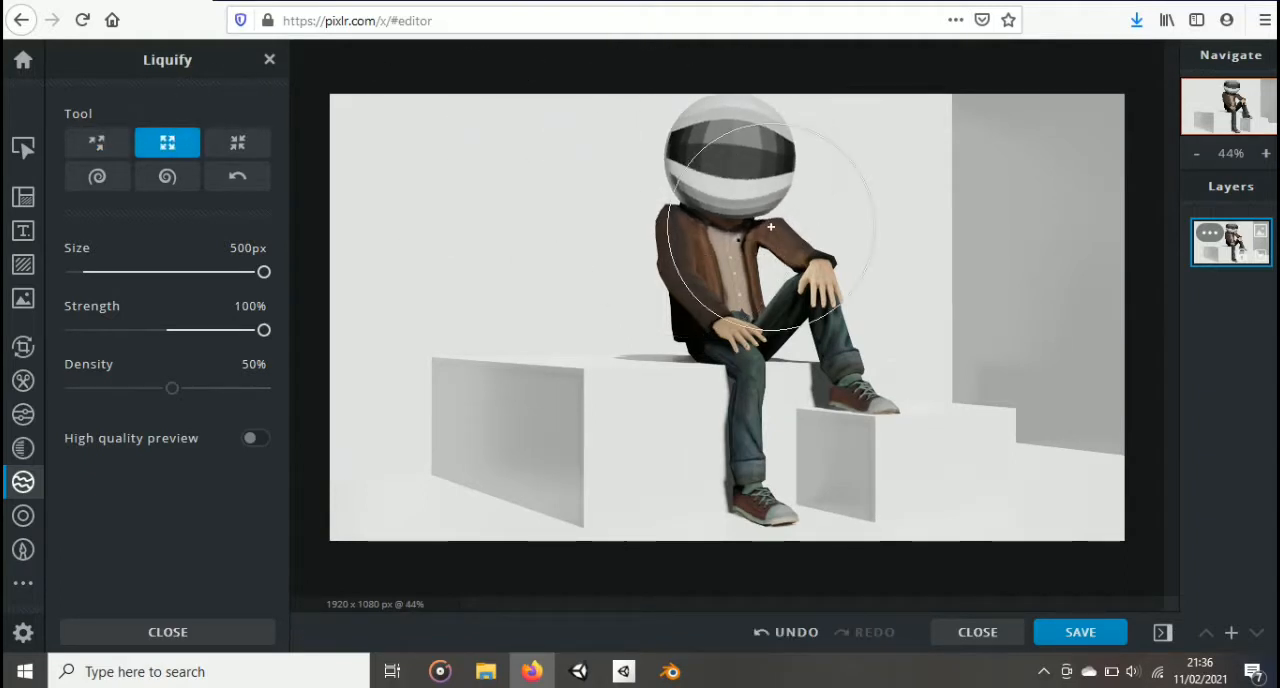
pyautogui.hotkey('ctrl', 'z')
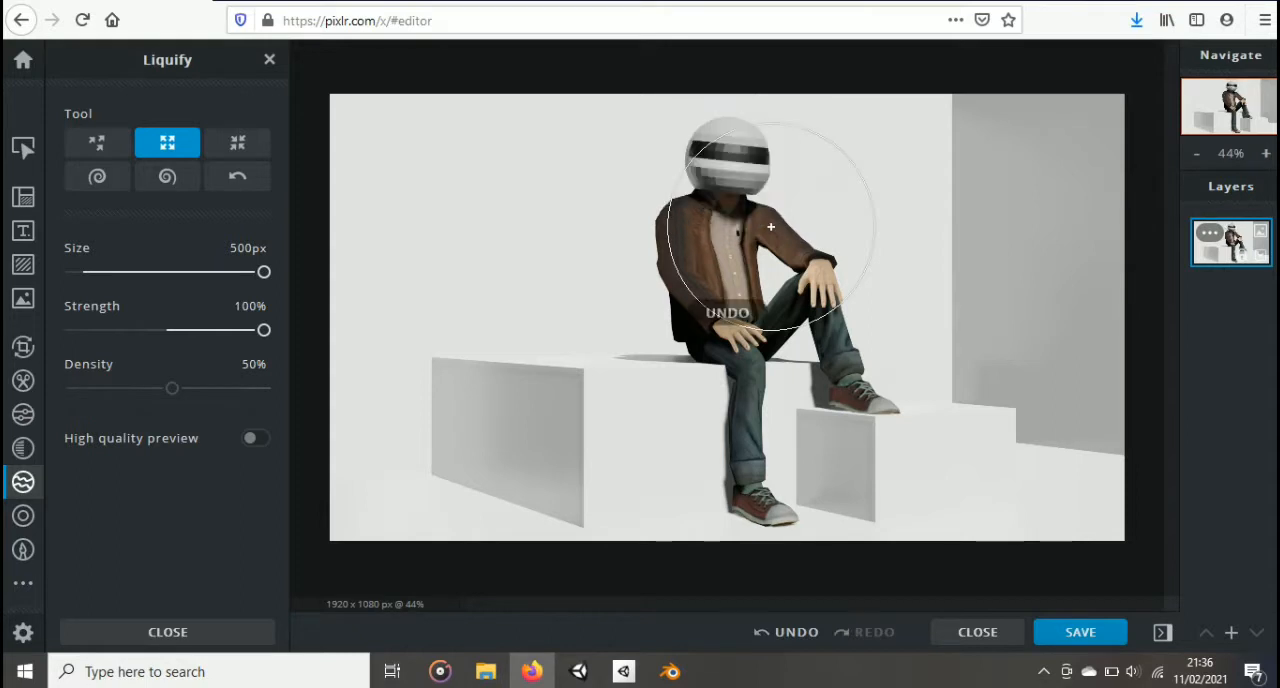
# Step: Try to push the helmet down into the shoulders with the Liquify Push tool at size 500 px, strength 100% and density 53%
pyautogui.click(104, 145)
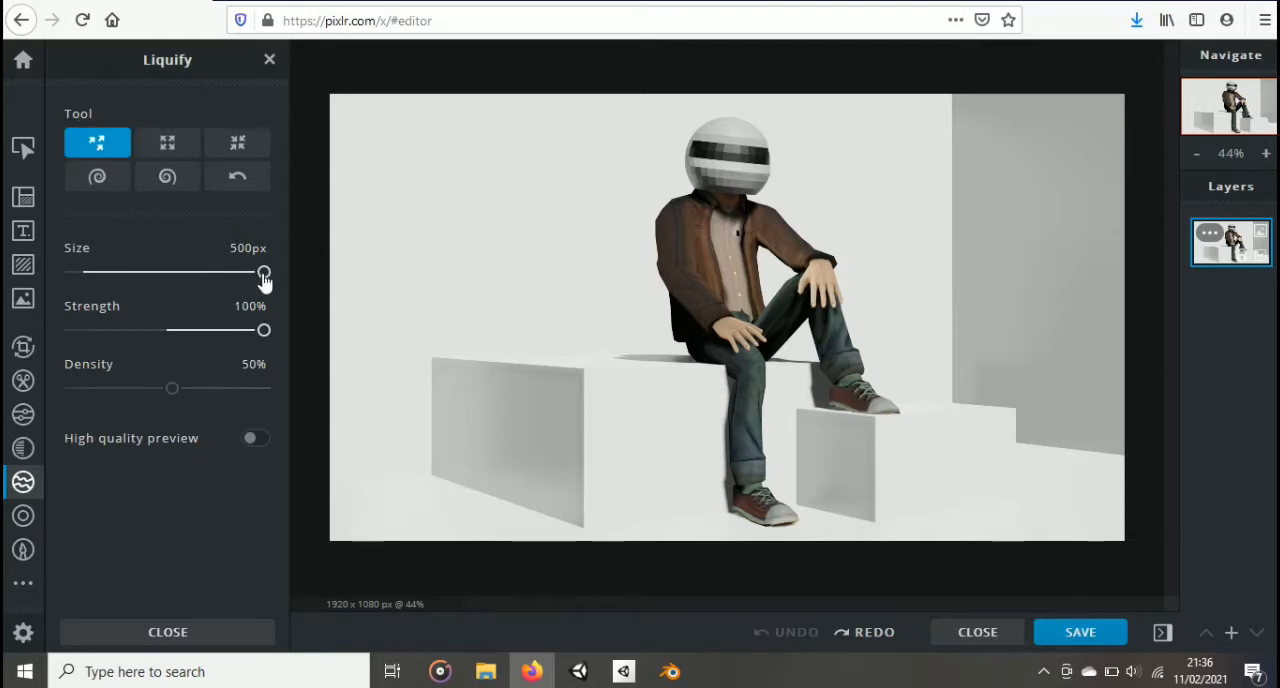
pyautogui.moveTo(262, 274)
pyautogui.mouseDown()
pyautogui.moveTo(200, 274)
pyautogui.moveTo(261, 274)
pyautogui.mouseUp()
pyautogui.moveTo(253, 335); pyautogui.dragTo(277, 338)
pyautogui.moveTo(172, 395); pyautogui.dragTo(178, 396)
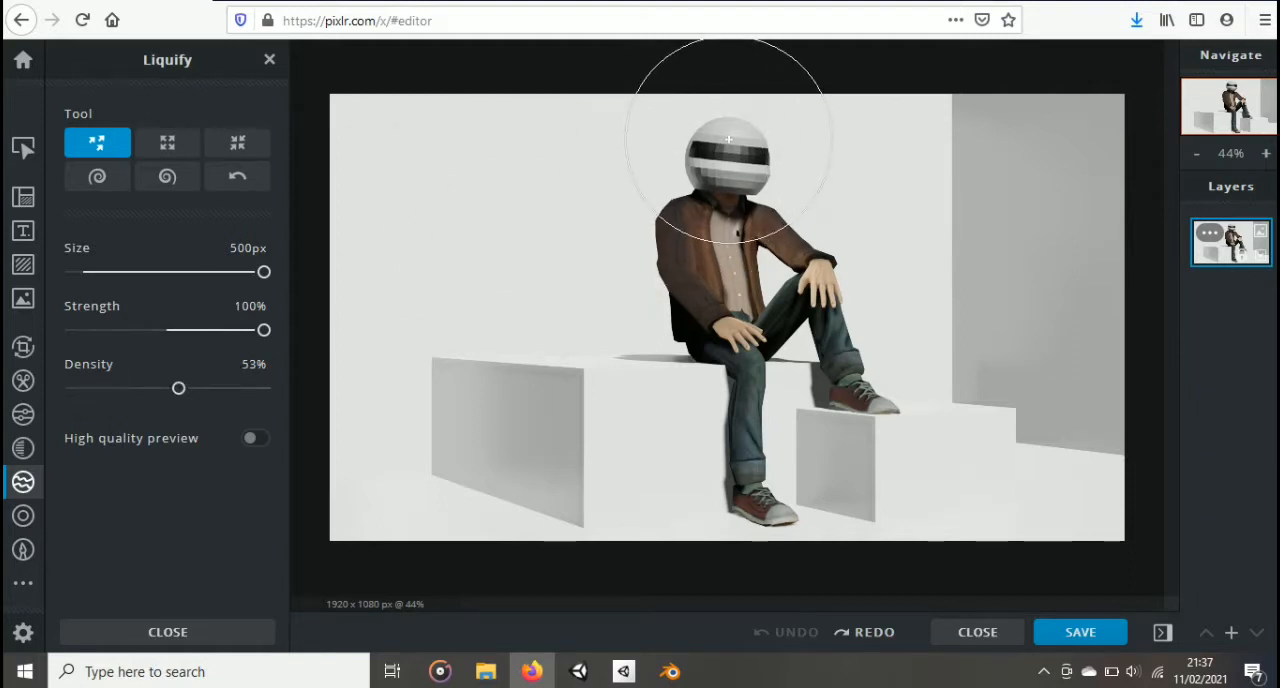
pyautogui.moveTo(700, 114)
pyautogui.mouseDown()
pyautogui.moveTo(729, 161)
pyautogui.moveTo(729, 201)
pyautogui.mouseUp()
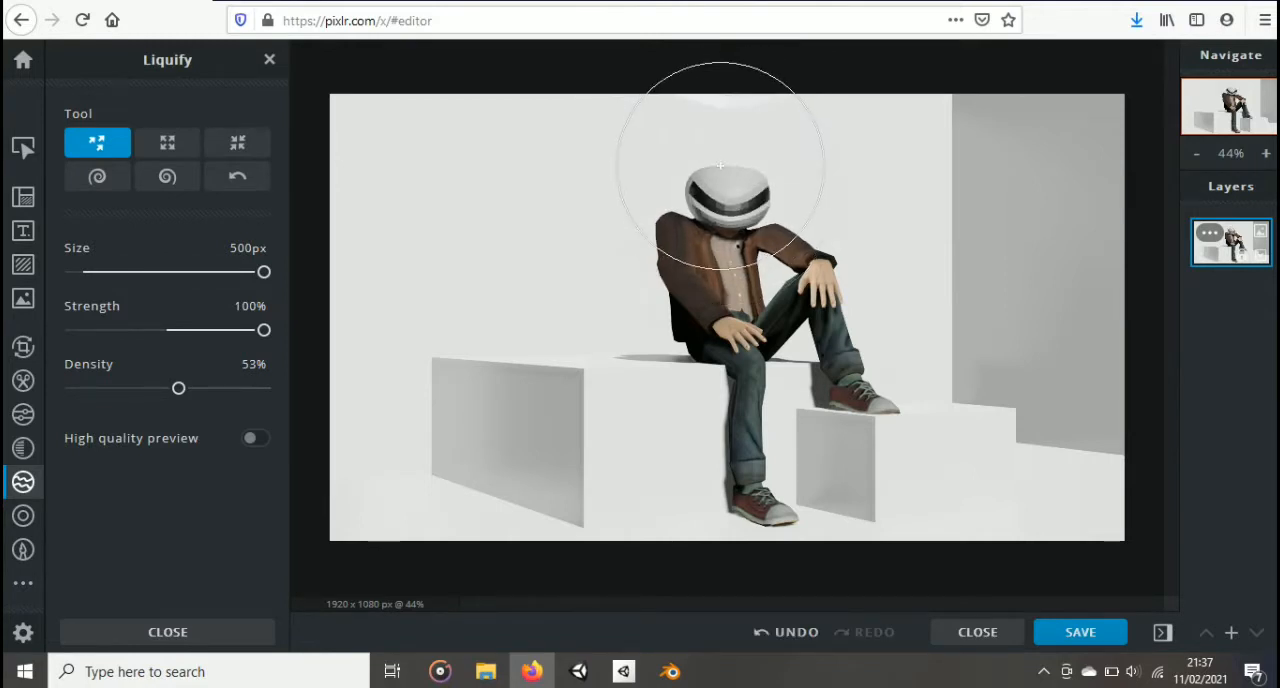
pyautogui.hotkey('ctrl', 'z')
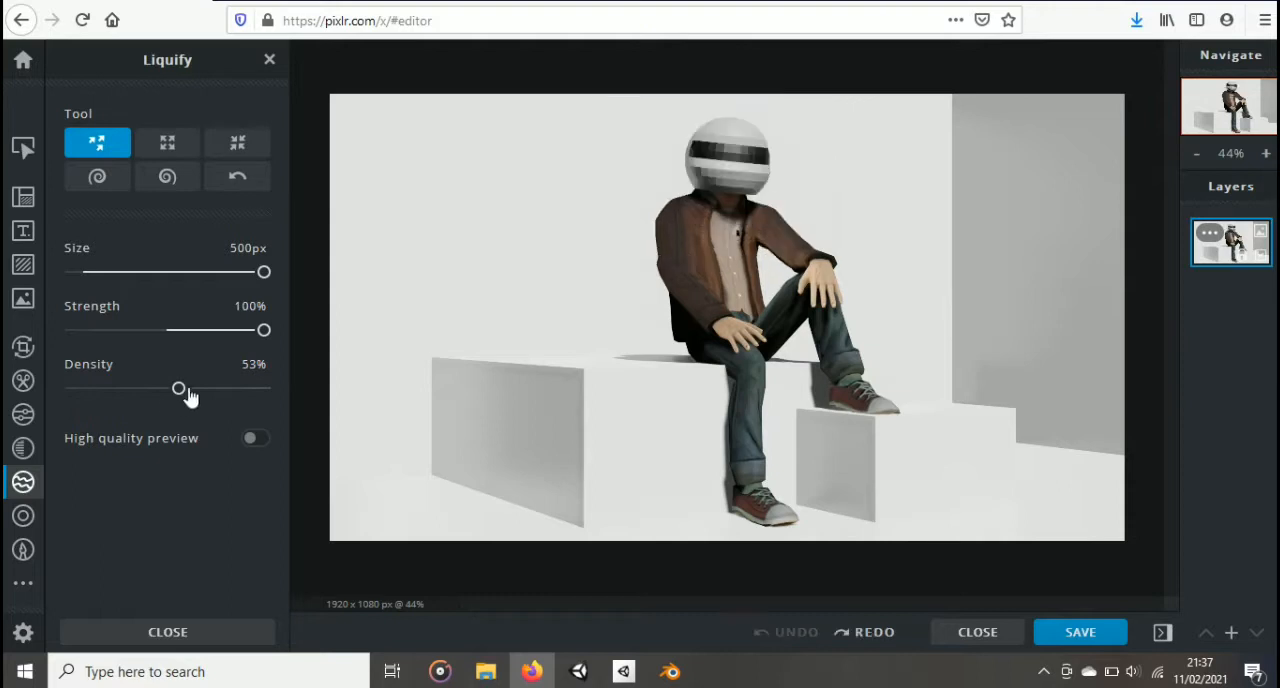
# Step: Try to push the helmet down into the body with the Liquify Push tool at density 95%
pyautogui.moveTo(179, 392); pyautogui.dragTo(290, 392)
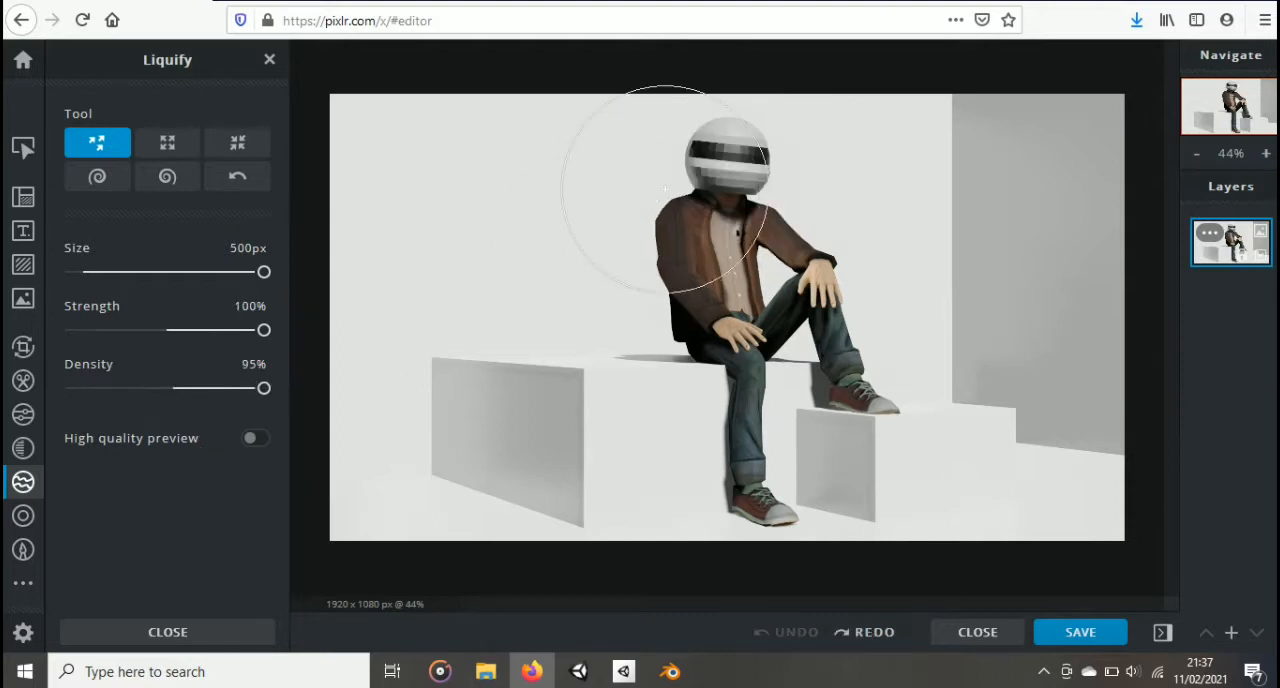
pyautogui.moveTo(731, 138); pyautogui.dragTo(722, 221)
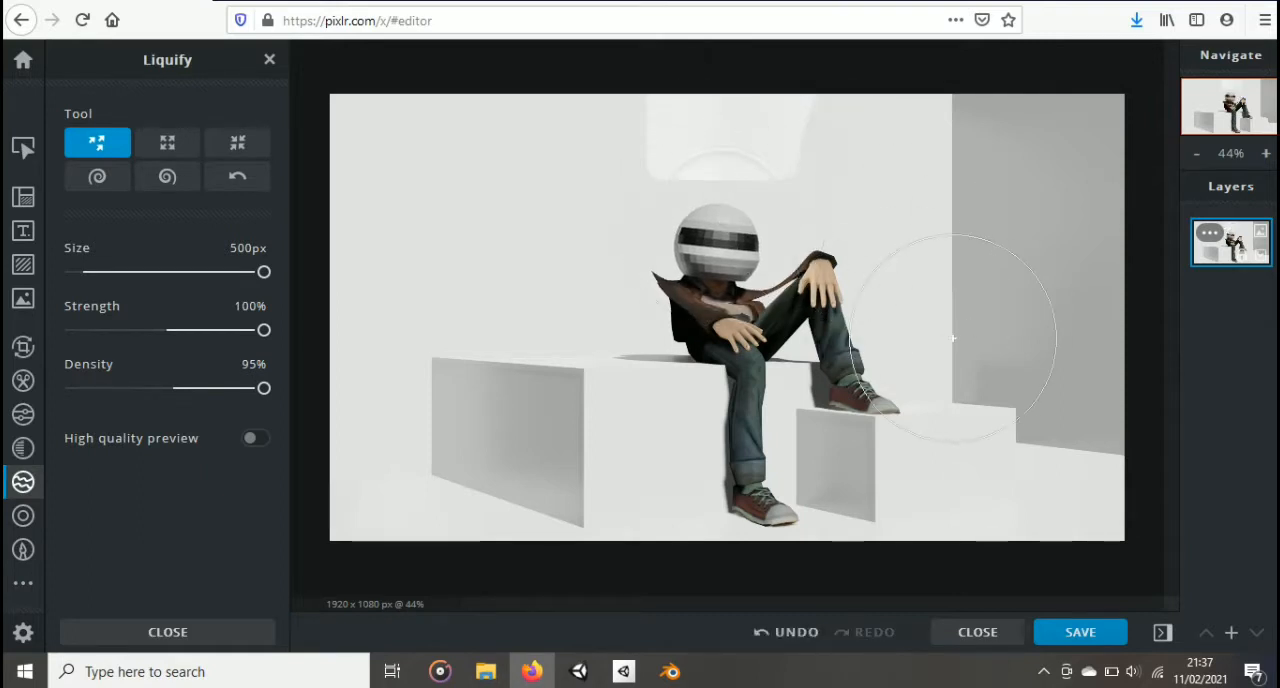
pyautogui.hotkey('ctrl', 'z')
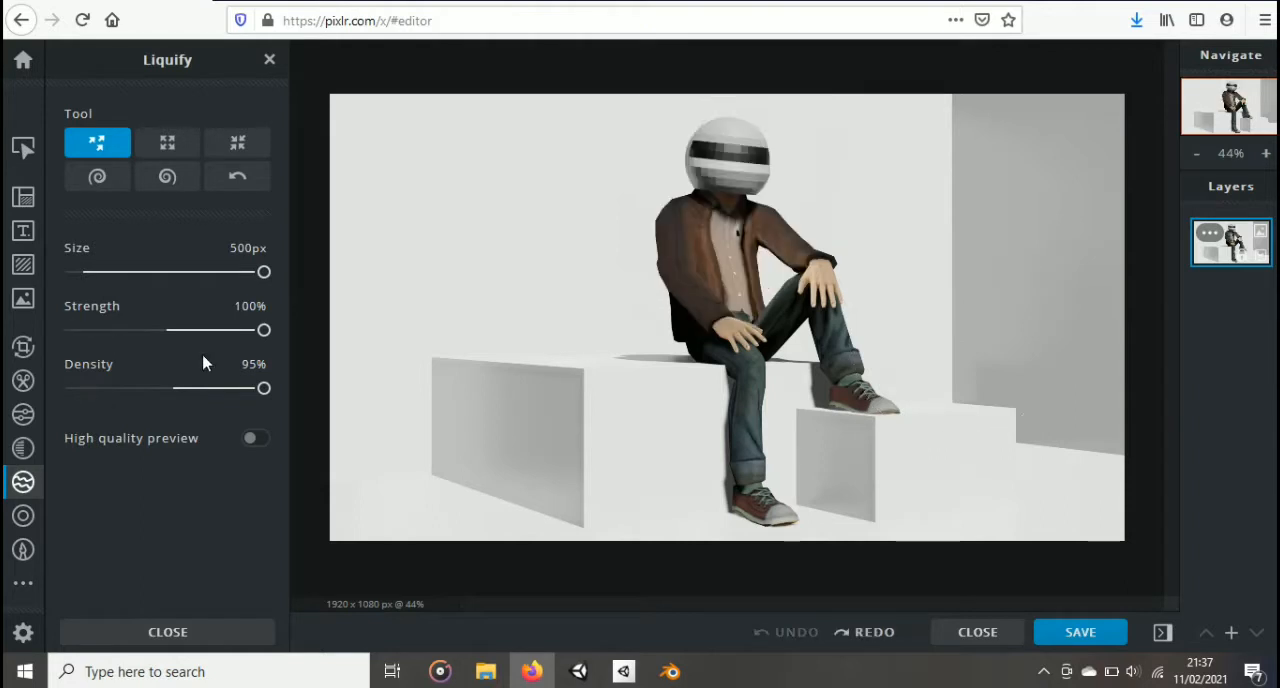
# Step: Set the Liquify Push tool's density to 50% and push the helmet's top down to squash it toward the shoulders
pyautogui.click(254, 364)
pyautogui.write('50')
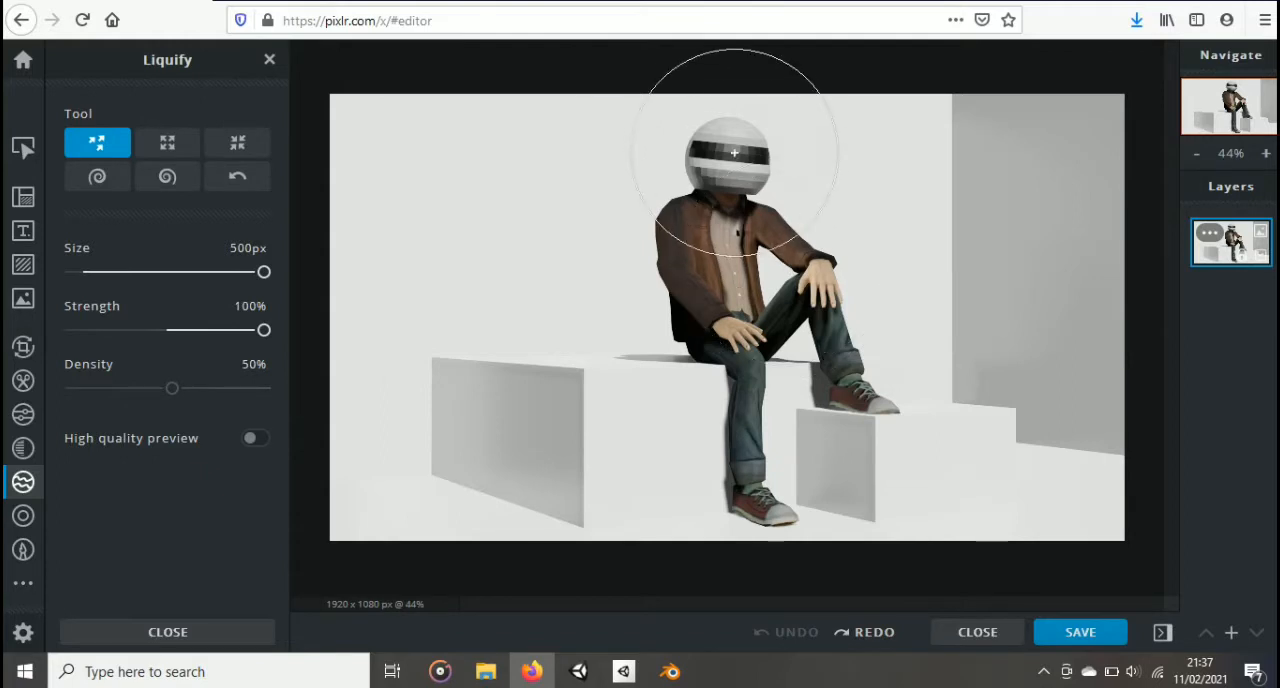
pyautogui.moveTo(730, 120); pyautogui.dragTo(726, 194)
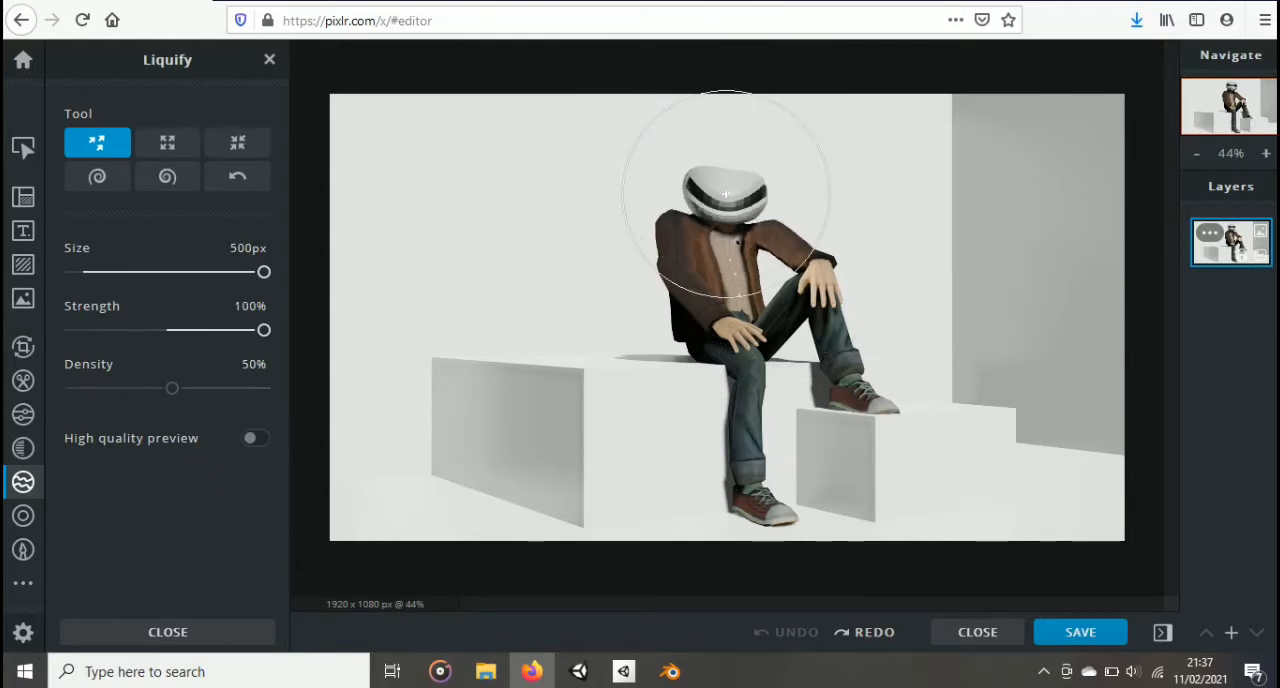
# Step: Add bnok.png from the Downloads folder and move it up so that the bat strikes the top of the squashed helmet
pyautogui.click(23, 298)
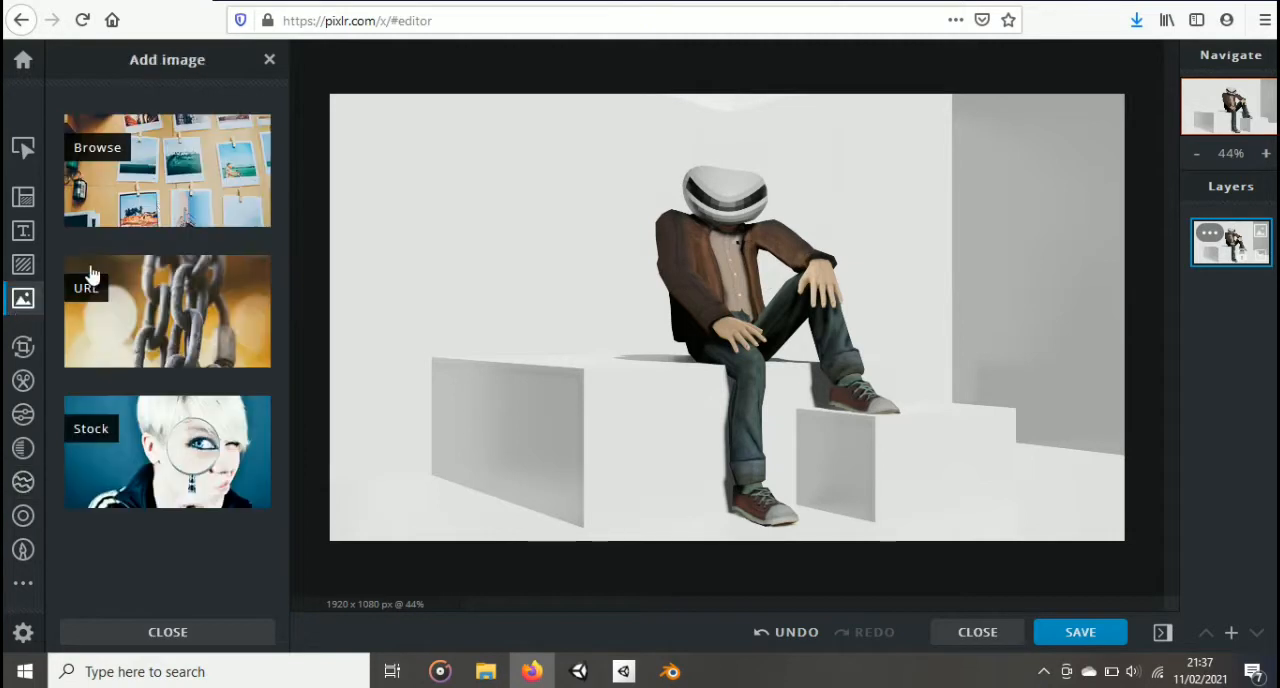
pyautogui.click(170, 195)
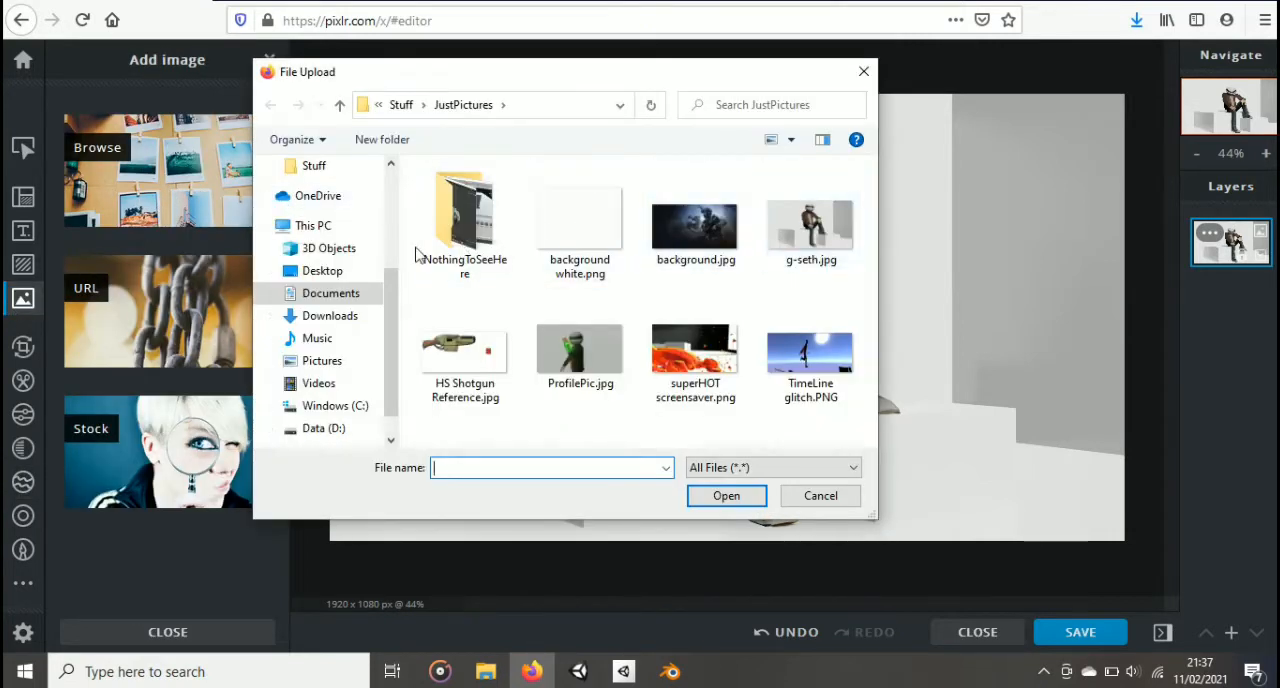
pyautogui.click(330, 315)
pyautogui.click(462, 240)
pyautogui.press('Return')
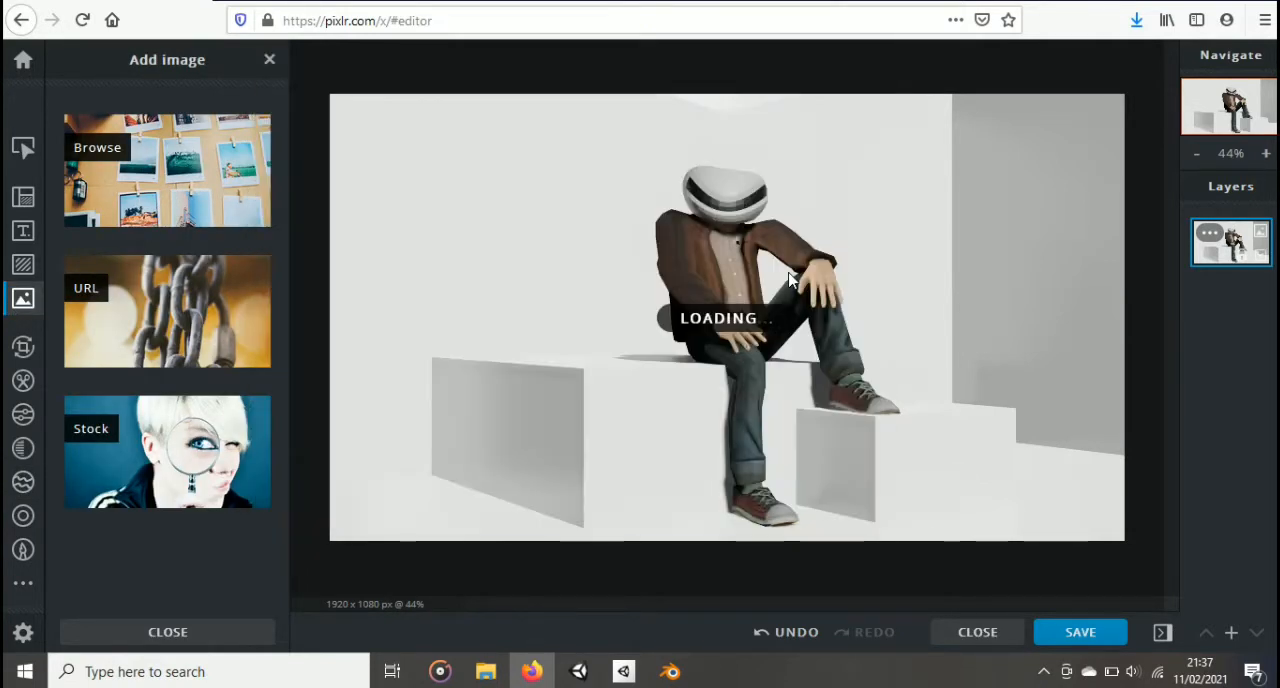
pyautogui.moveTo(740, 356); pyautogui.dragTo(729, 176)
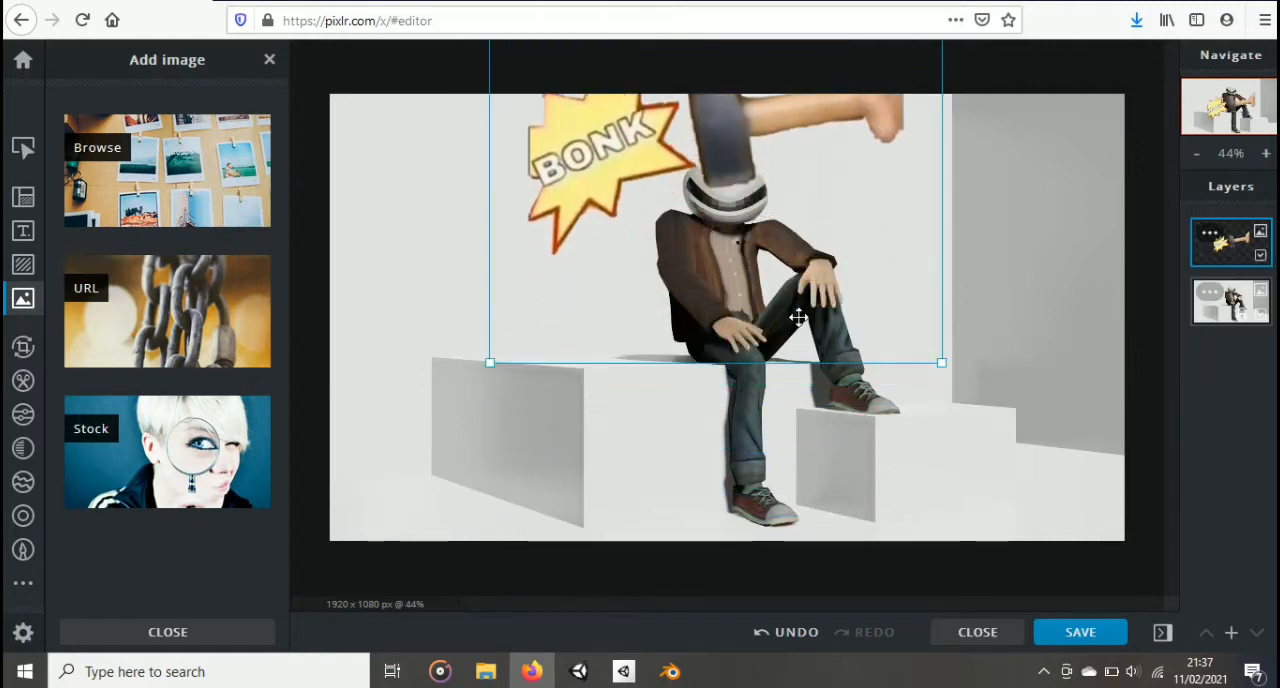
pyautogui.click(902, 416)
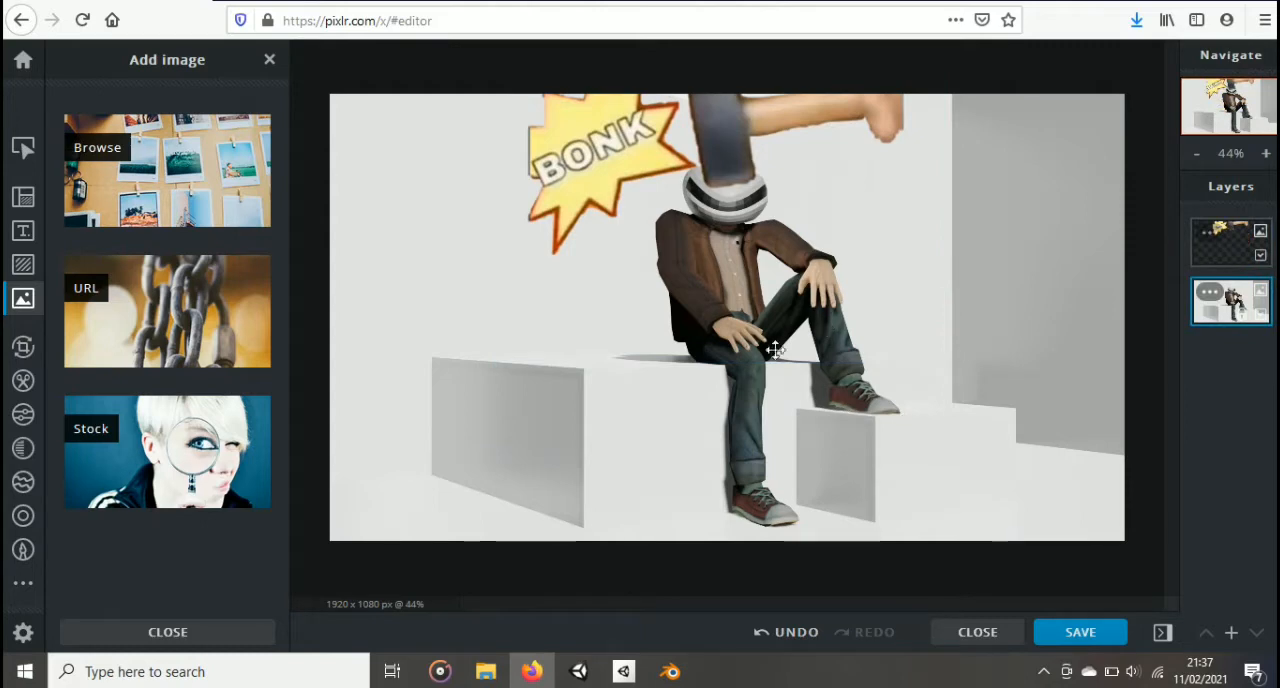
# Step: Save the finished image as a PNG file named GreyBonk
pyautogui.click(1069, 646)
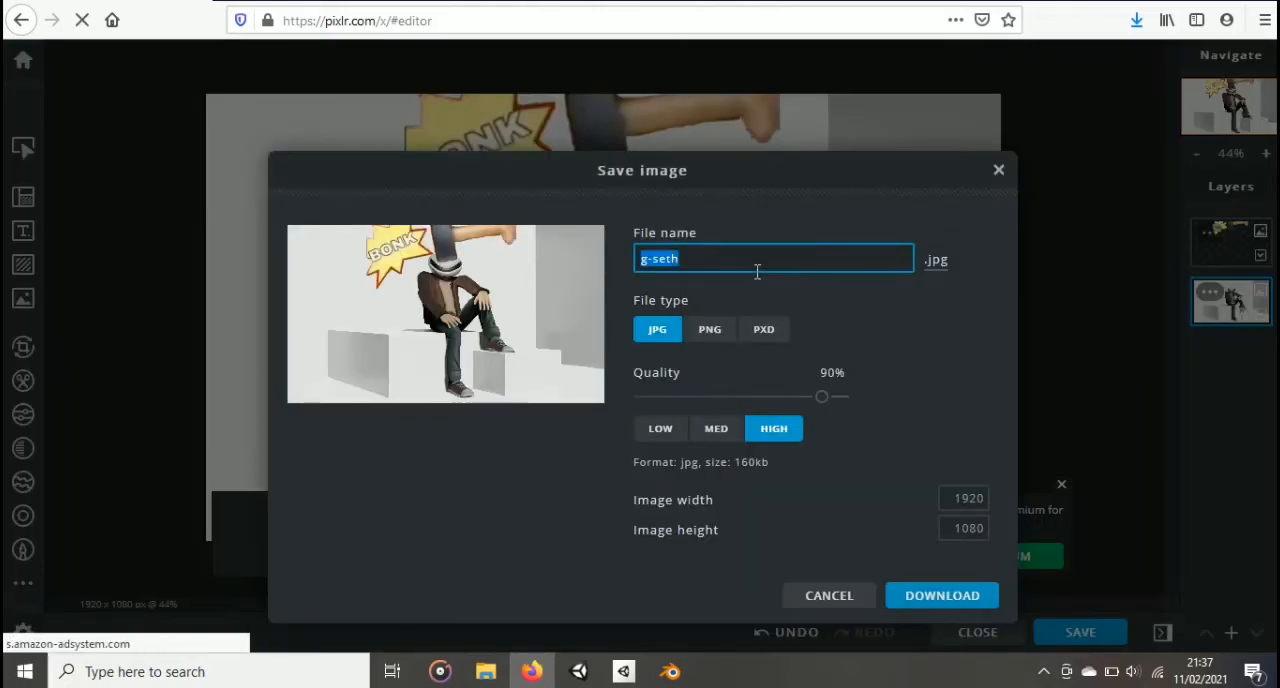
pyautogui.write('GreyBonk')
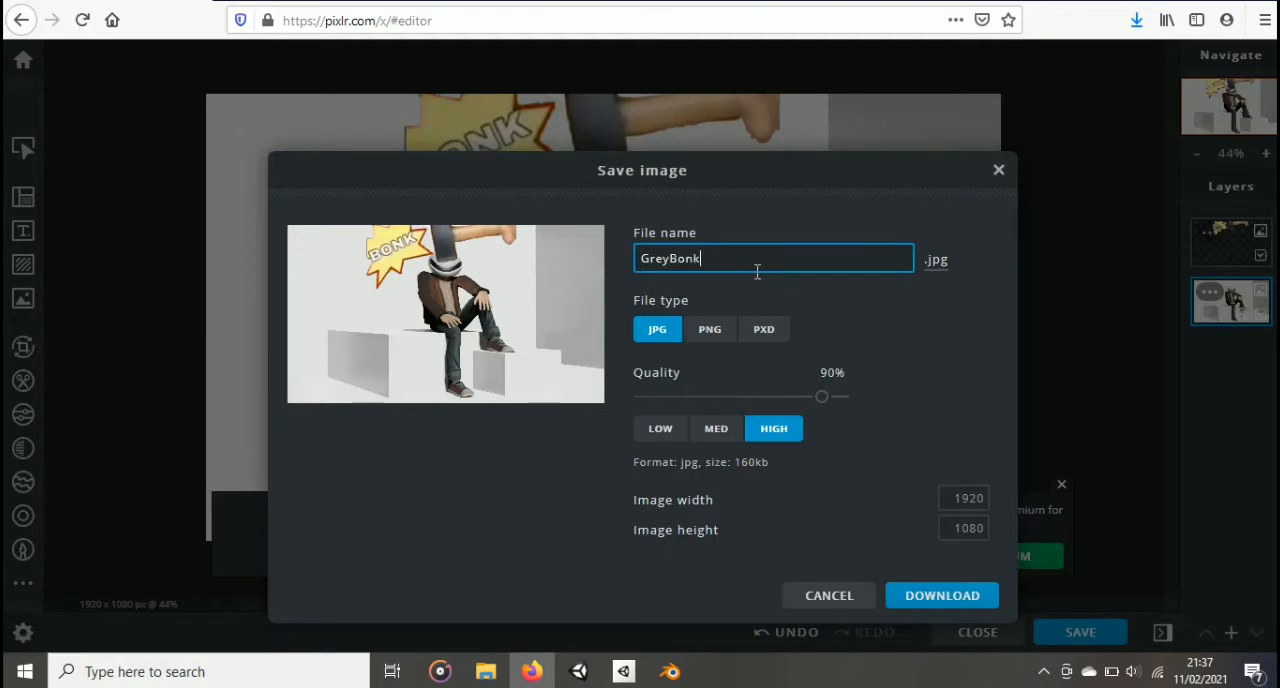
pyautogui.click(716, 332)
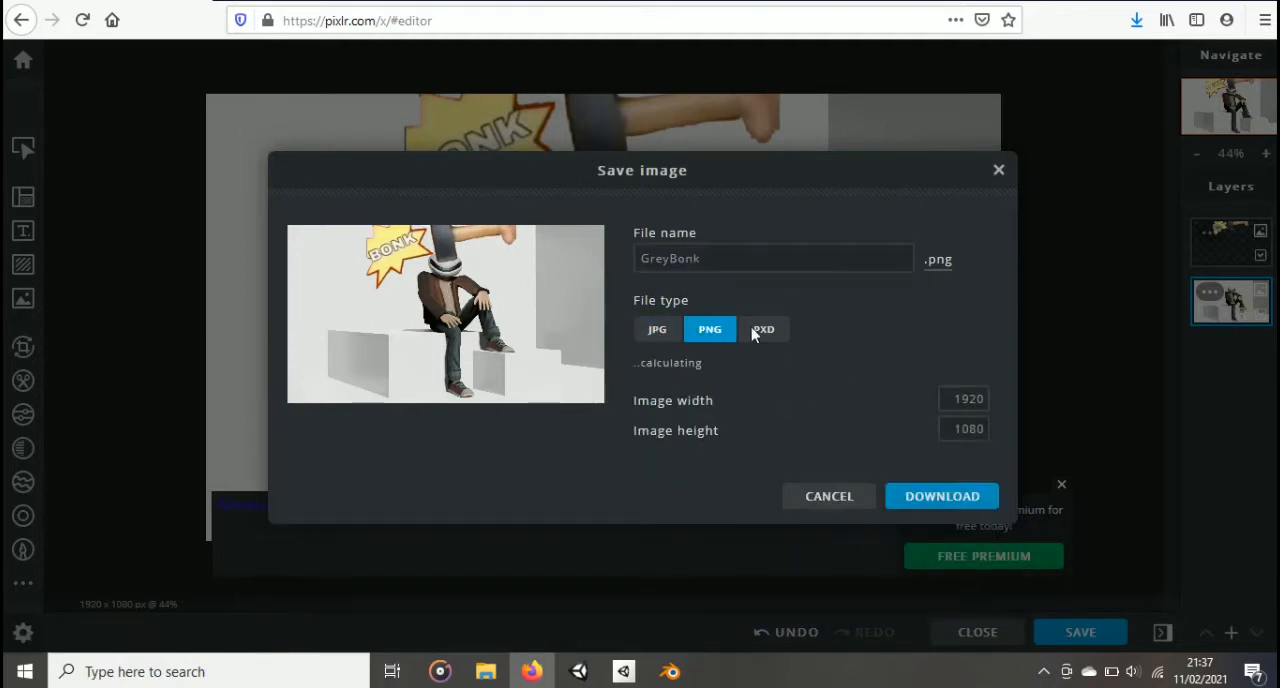
pyautogui.click(918, 497)
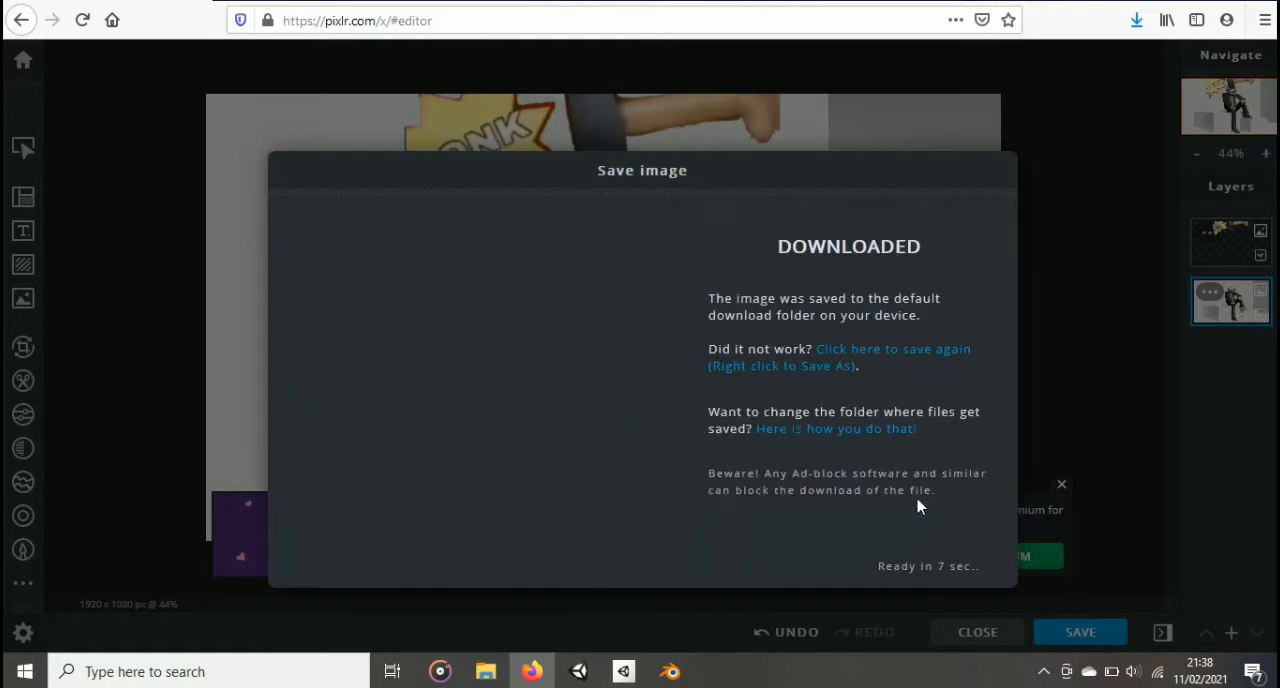
# Step: Dismiss the save confirmation, open dpri.png as a new image and cut away the background around the jacket figure
pyautogui.click(803, 537)
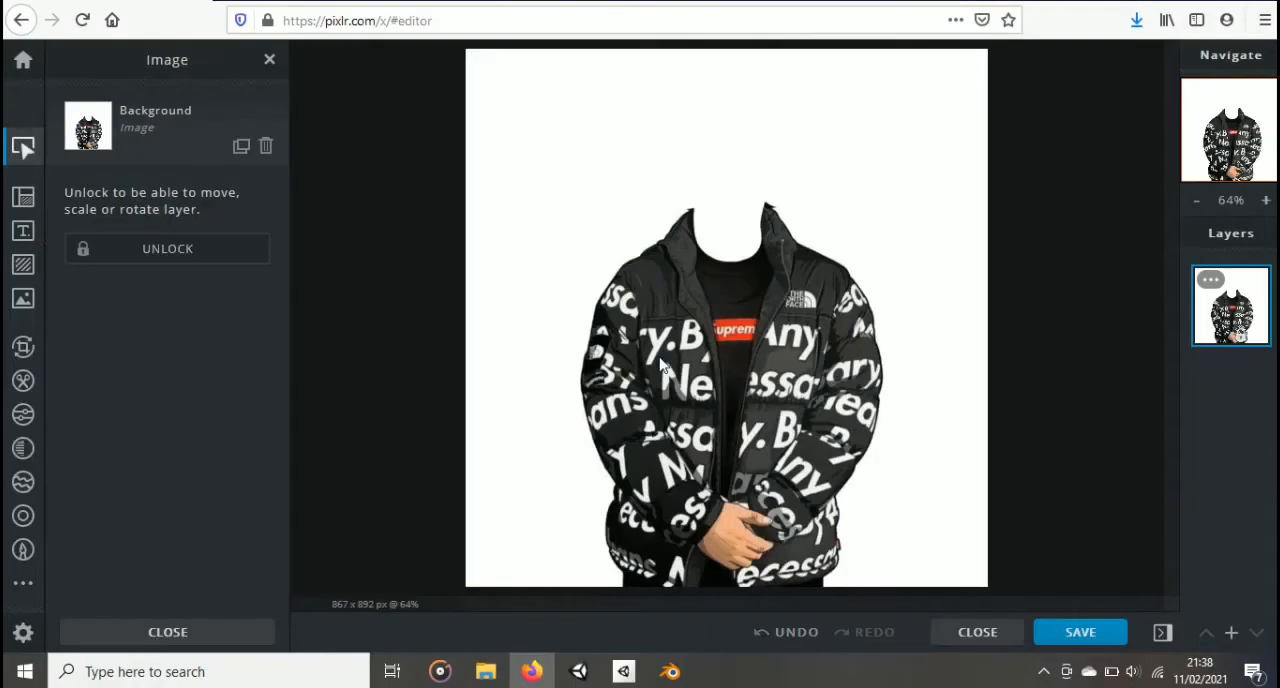
pyautogui.click(23, 381)
pyautogui.click(520, 110)
# Step: Add g-seth.jpg from within the Documents folder as a new layer above the jacket image
pyautogui.click(23, 298)
pyautogui.click(163, 165)
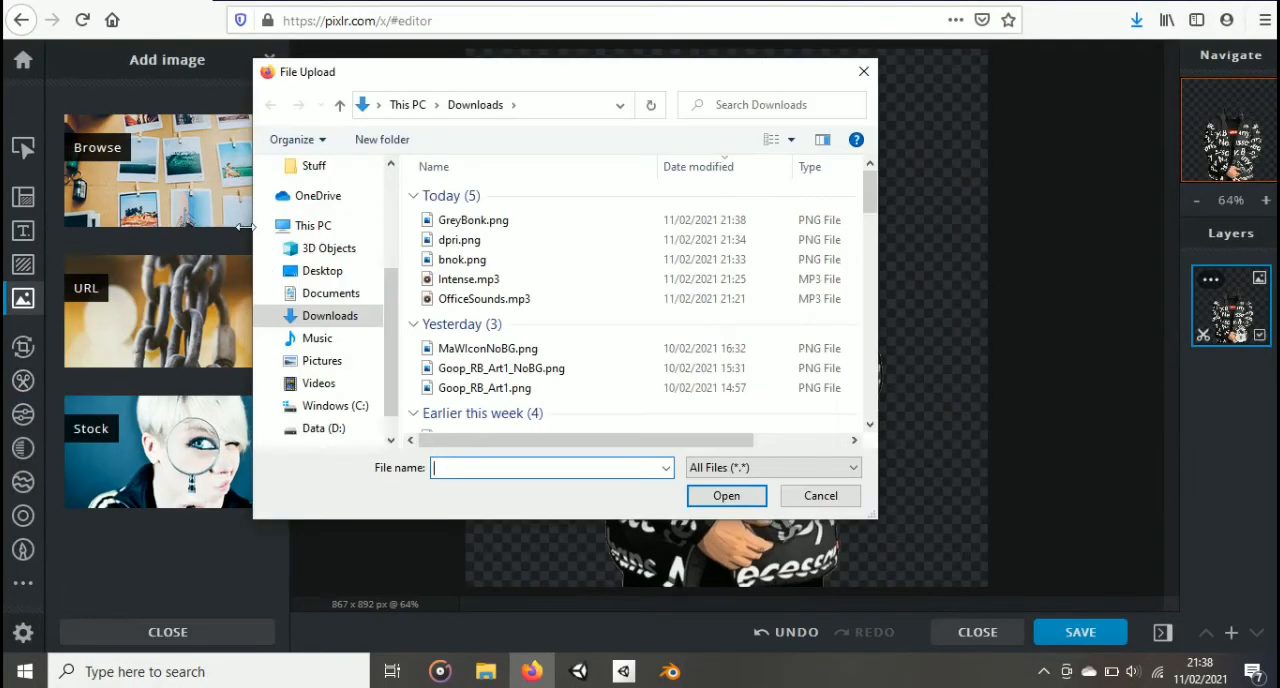
pyautogui.click(331, 294)
pyautogui.scroll(-10, 692, 249)
pyautogui.doubleClick(692, 249)
pyautogui.doubleClick(700, 220)
pyautogui.click(808, 220)
pyautogui.click(727, 496)
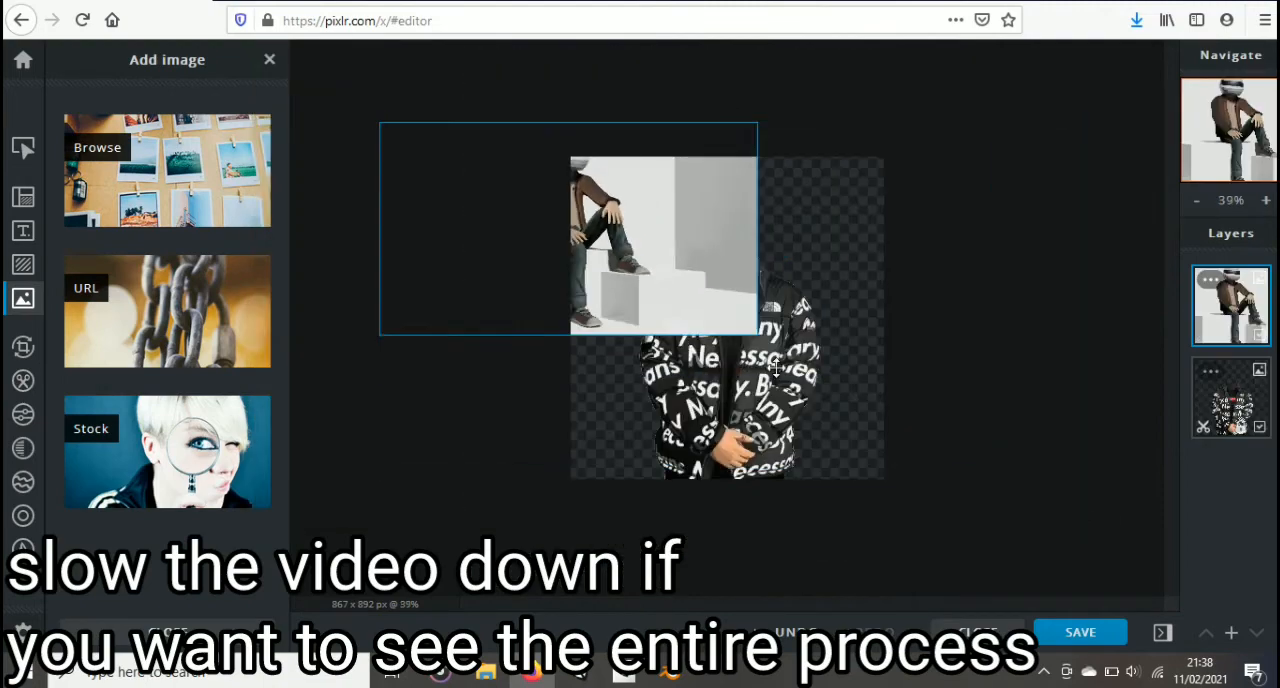
# Step: Remove areas of the seated figure's jacket, hands, trousers and shoe with the magic wand cutout at tolerance 31
pyautogui.click(23, 381)
pyautogui.moveTo(260, 353); pyautogui.dragTo(131, 353)
pyautogui.scroll(5, 718, 292)
pyautogui.click(590, 290)
pyautogui.click(650, 275)
pyautogui.click(698, 257)
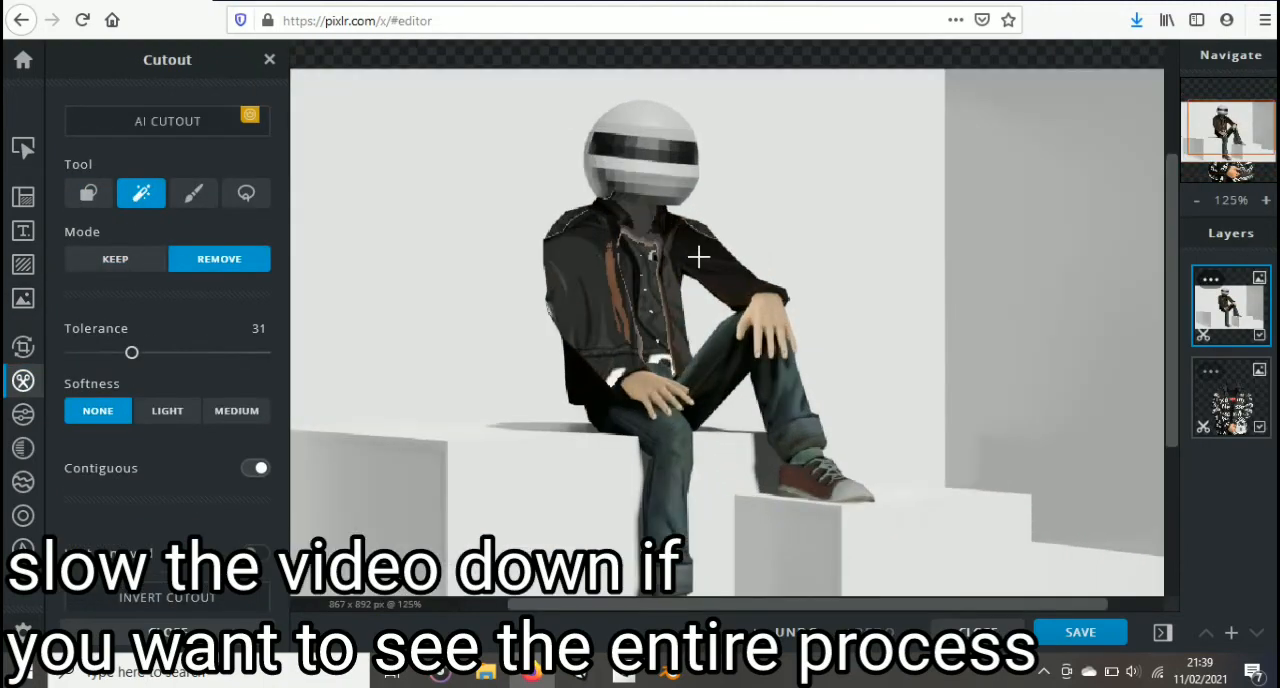
pyautogui.click(767, 312)
pyautogui.click(745, 375)
pyautogui.click(840, 490)
pyautogui.click(665, 490)
# Step: Try to isolate the helmet by removing an ellipse around it and inverting the cutout
pyautogui.click(88, 193)
pyautogui.click(167, 354)
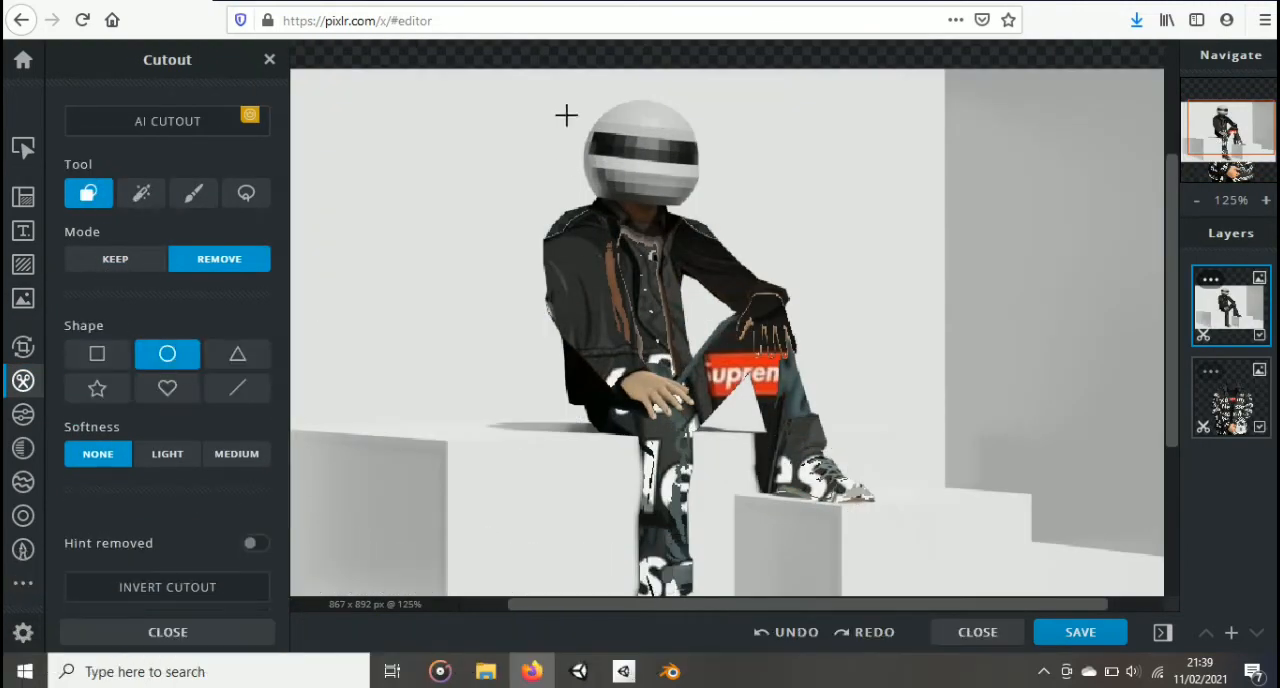
pyautogui.moveTo(548, 77); pyautogui.dragTo(741, 223)
pyautogui.hotkey('ctrl', 'z')
pyautogui.scroll(-2, 167, 450)
pyautogui.click(167, 494)
# Step: Mark an ellipse around the helmet as kept, and remove large ellipses from the figure's body and the background on both sides
pyautogui.scroll(-1, 660, 400)
pyautogui.hotkey('ctrl', 'z')
pyautogui.click(115, 166)
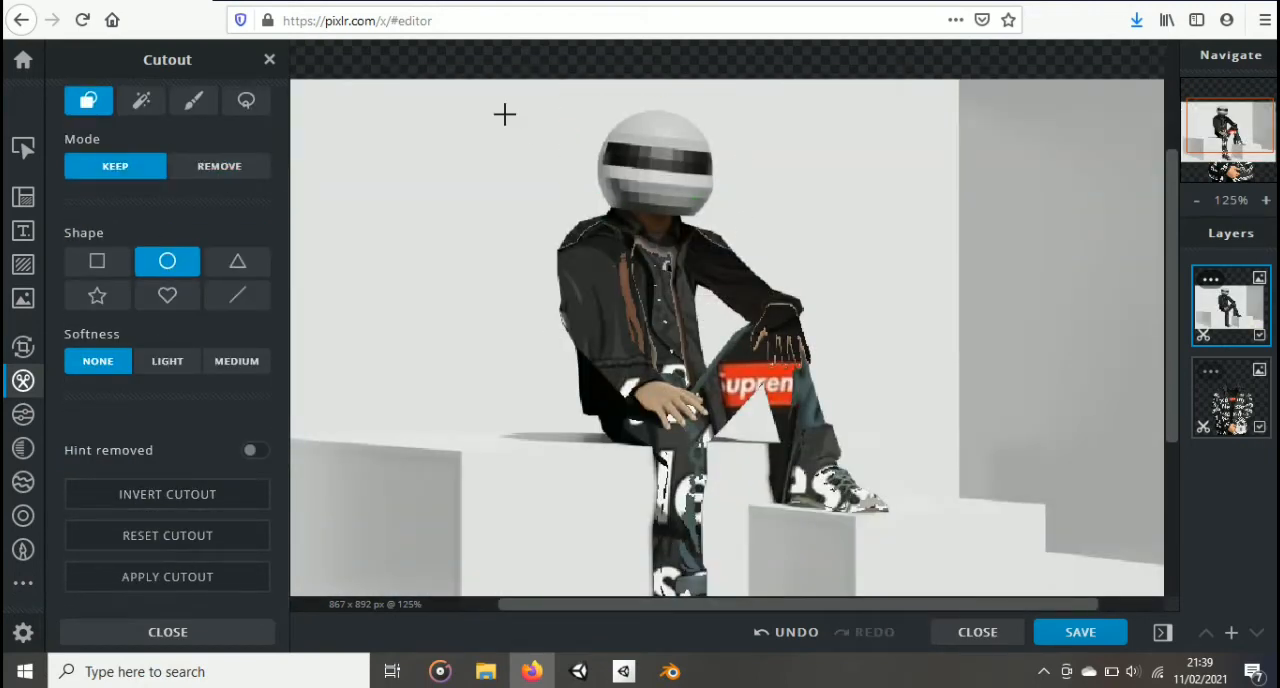
pyautogui.moveTo(503, 114); pyautogui.dragTo(790, 253)
pyautogui.scroll(-1, 645, 330)
pyautogui.click(219, 166)
pyautogui.moveTo(335, 141); pyautogui.dragTo(503, 535)
pyautogui.moveTo(784, 170); pyautogui.dragTo(1014, 591)
pyautogui.moveTo(545, 248); pyautogui.dragTo(912, 545)
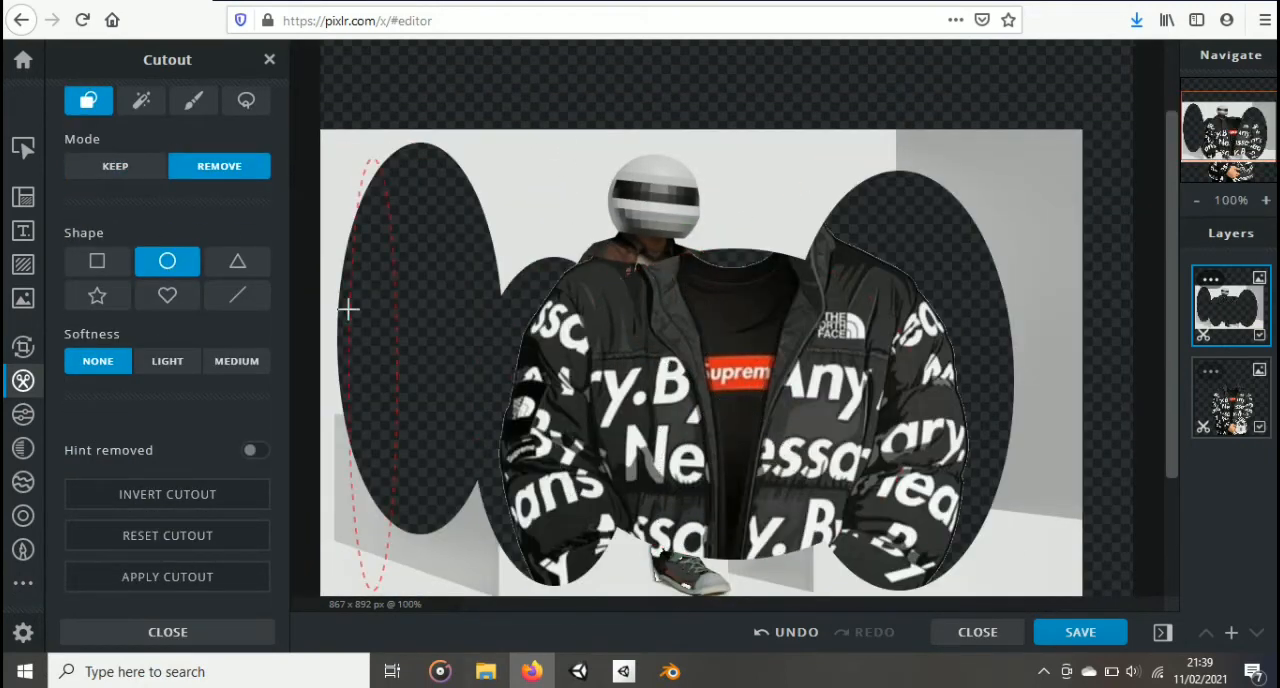
# Step: Set the cutout brush to 123 px in remove mode and erase the outer background and stray patches of the seated-figure layer
pyautogui.click(193, 100)
pyautogui.moveTo(76, 408); pyautogui.dragTo(118, 408)
pyautogui.moveTo(370, 145)
pyautogui.mouseDown()
pyautogui.moveTo(640, 520)
pyautogui.moveTo(872, 185)
pyautogui.mouseUp()
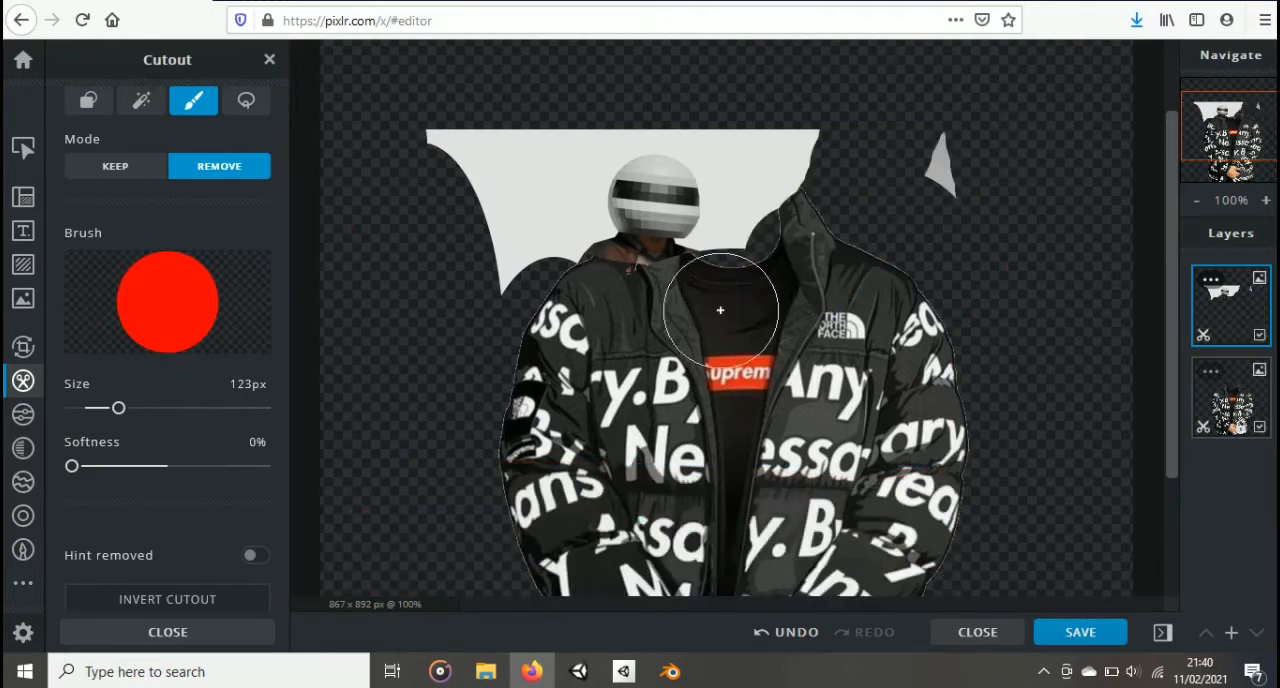
pyautogui.moveTo(720, 309); pyautogui.dragTo(493, 292)
pyautogui.click(940, 166)
# Step: Erase the remaining background and body close around the helmet with the large cutout brush
pyautogui.moveTo(482, 145)
pyautogui.mouseDown()
pyautogui.moveTo(534, 229)
pyautogui.moveTo(547, 213)
pyautogui.mouseUp()
pyautogui.click(608, 92)
pyautogui.click(676, 93)
pyautogui.click(763, 115)
pyautogui.moveTo(1172, 280)
pyautogui.mouseDown()
pyautogui.moveTo(1176, 397)
pyautogui.moveTo(1172, 269)
pyautogui.mouseUp()
pyautogui.scroll(2, 780, 140)
pyautogui.click(763, 320)
pyautogui.click(749, 240)
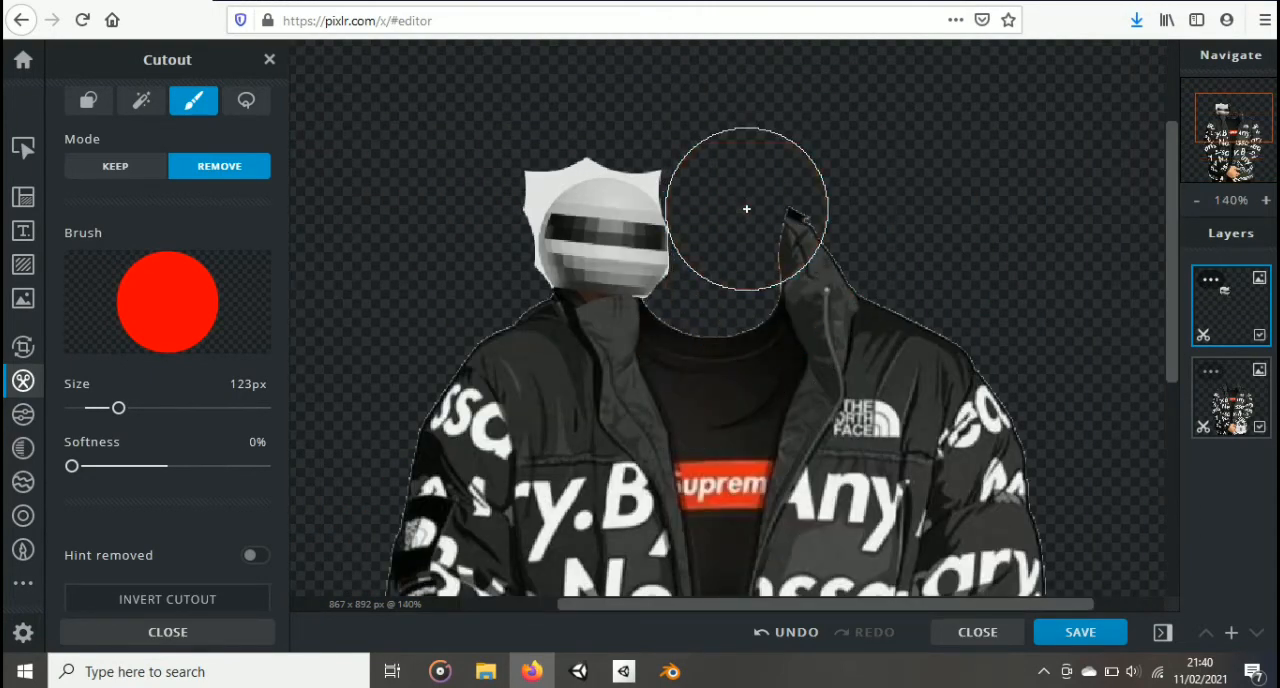
# Step: Remove the light background fringe around the helmet with the magic wand cutout at tolerance 13
pyautogui.click(141, 100)
pyautogui.moveTo(131, 262); pyautogui.dragTo(98, 260)
pyautogui.scroll(1, 478, 191)
pyautogui.scroll(3, 478, 191)
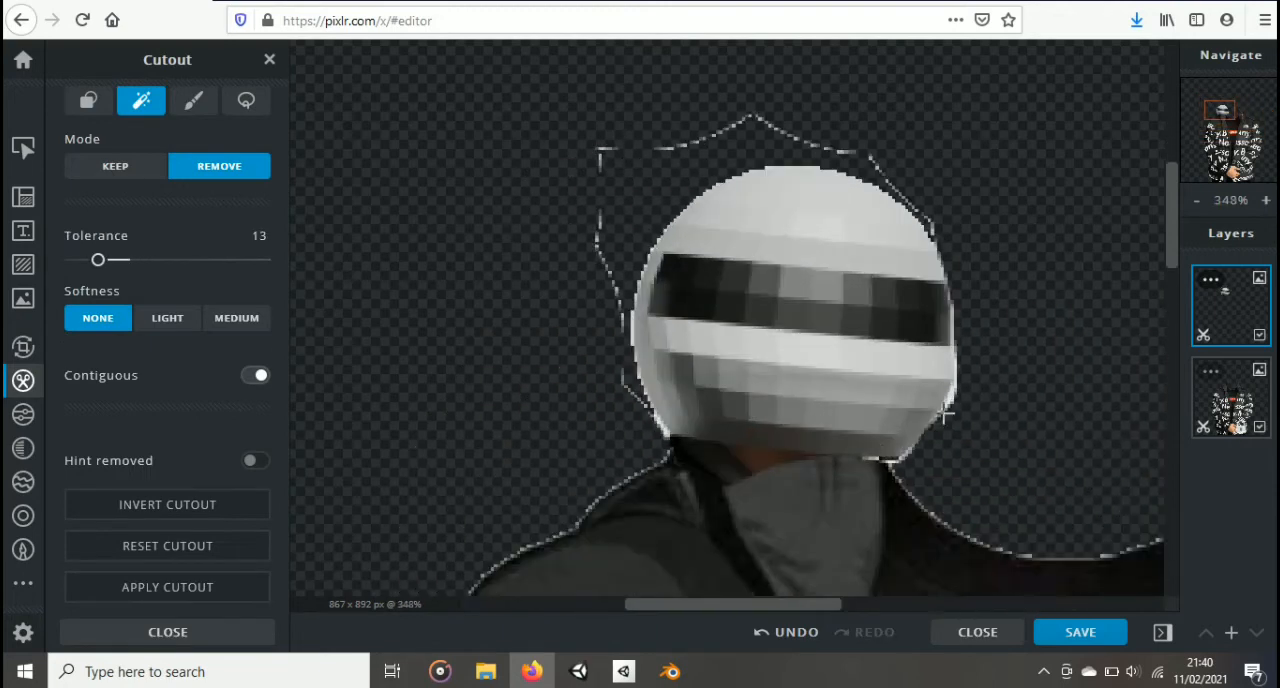
# Step: Set the cutout brush to 11 px and erase the leftover outline pixels around the helmet's edge and base
pyautogui.click(193, 100)
pyautogui.moveTo(110, 409); pyautogui.dragTo(75, 408)
pyautogui.moveTo(591, 134); pyautogui.dragTo(612, 330)
pyautogui.moveTo(623, 178); pyautogui.dragTo(934, 211)
pyautogui.moveTo(952, 412); pyautogui.dragTo(977, 376)
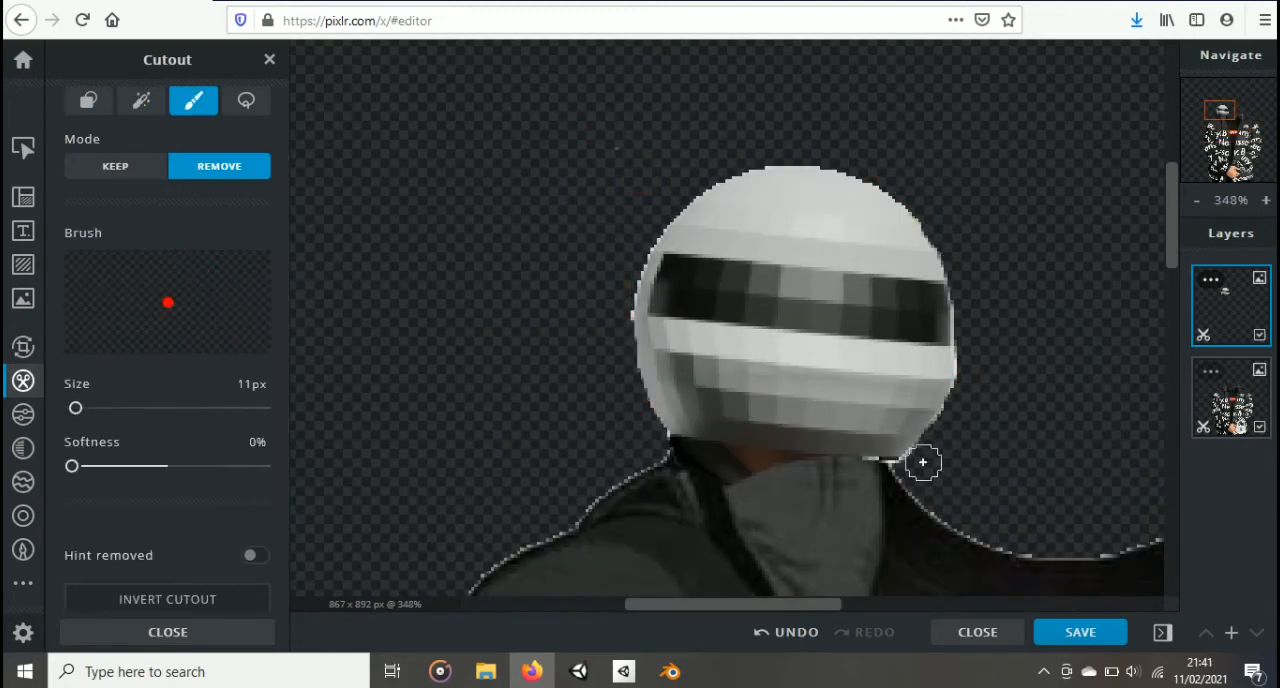
pyautogui.moveTo(679, 453); pyautogui.dragTo(712, 460)
# Step: Enlarge the helmet layer and position it above the jacket's collar
pyautogui.scroll(-8, 892, 486)
pyautogui.click(22, 149)
pyautogui.moveTo(684, 225); pyautogui.dragTo(709, 186)
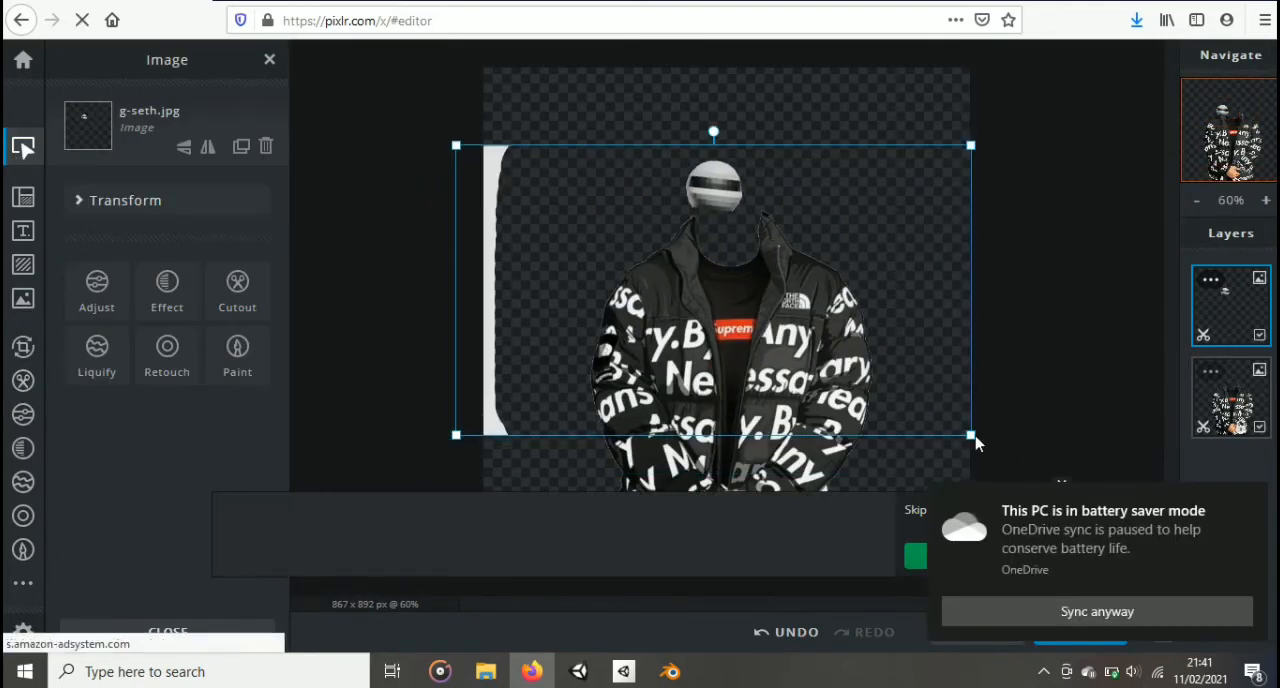
pyautogui.moveTo(974, 436); pyautogui.dragTo(991, 554)
pyautogui.moveTo(573, 149); pyautogui.dragTo(747, 232)
pyautogui.moveTo(1150, 590); pyautogui.dragTo(1067, 537)
pyautogui.moveTo(450, 190); pyautogui.dragTo(745, 470)
pyautogui.moveTo(524, 520); pyautogui.dragTo(60, 189)
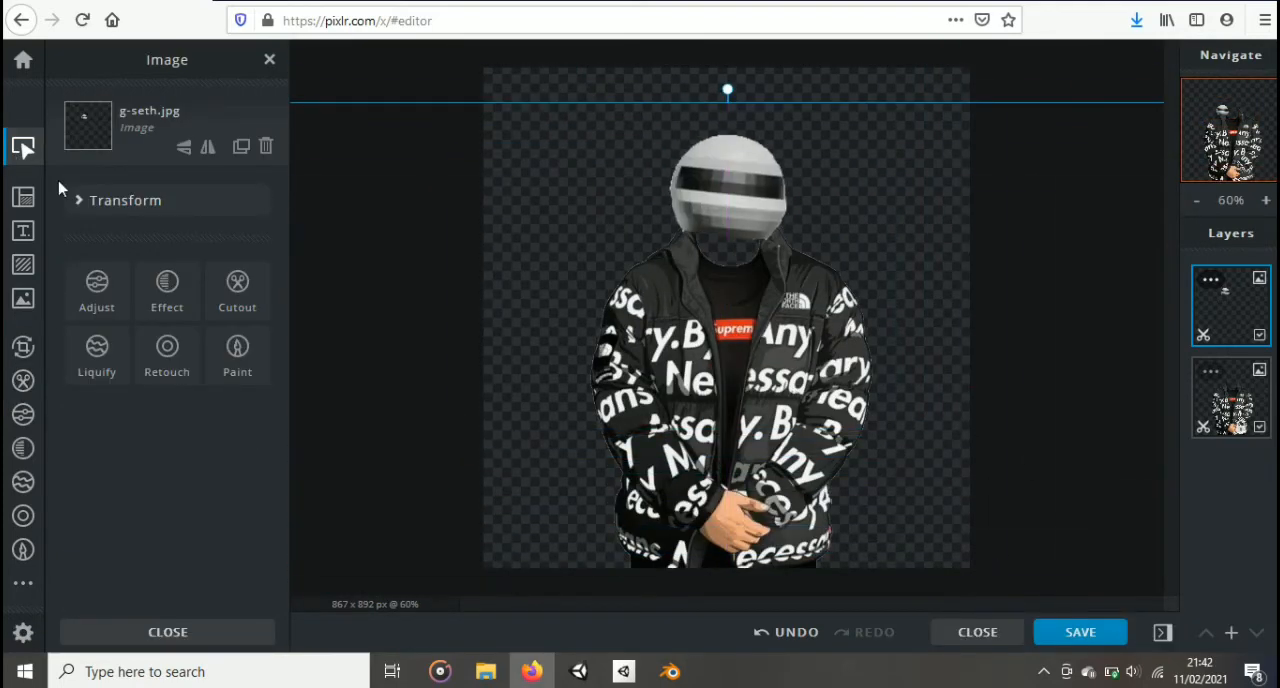
# Step: Enlarge the helmet layer further and seat it centrally on top of the jacket's collar
pyautogui.moveTo(928, 490); pyautogui.dragTo(1166, 632)
pyautogui.moveTo(604, 100); pyautogui.dragTo(690, 450)
pyautogui.moveTo(1120, 156); pyautogui.dragTo(1189, 103)
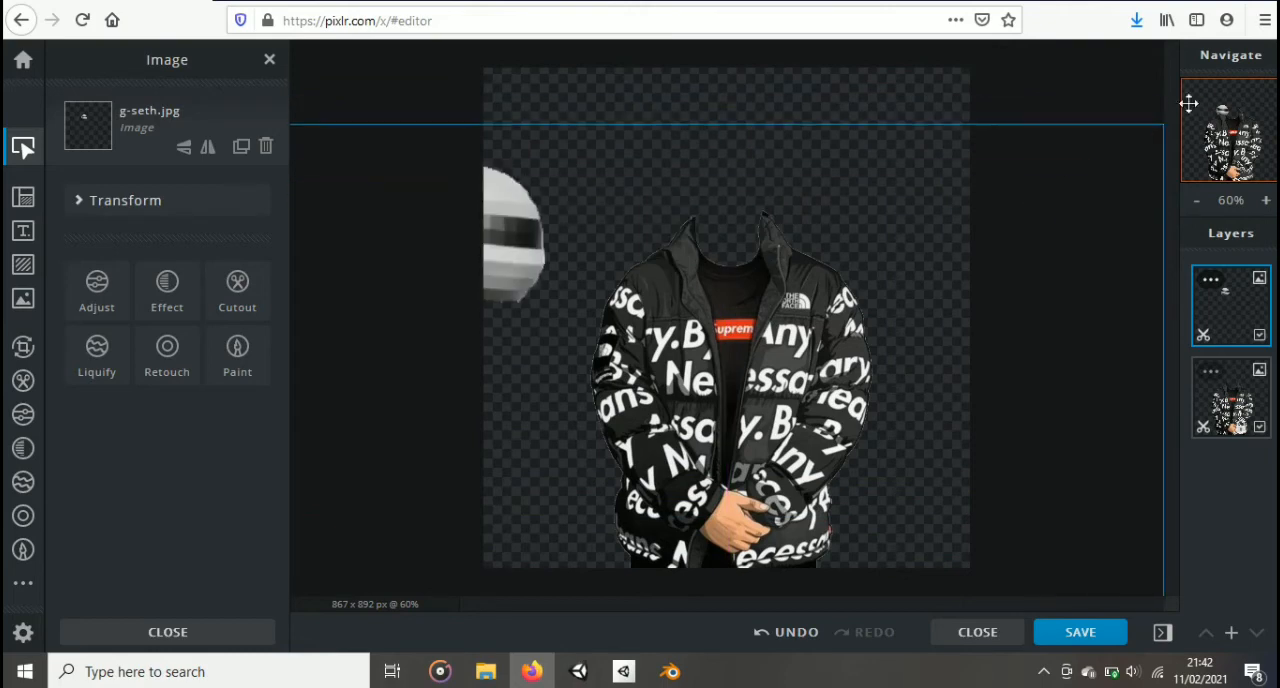
pyautogui.moveTo(815, 295); pyautogui.dragTo(1071, 263)
pyautogui.moveTo(822, 66); pyautogui.dragTo(755, 62)
pyautogui.moveTo(769, 291); pyautogui.dragTo(802, 267)
# Step: Restore the brown neck between the helmet and the shirt with the 11 px cutout brush in keep mode
pyautogui.scroll(2, 774, 219)
pyautogui.scroll(2, 774, 219)
pyautogui.click(23, 381)
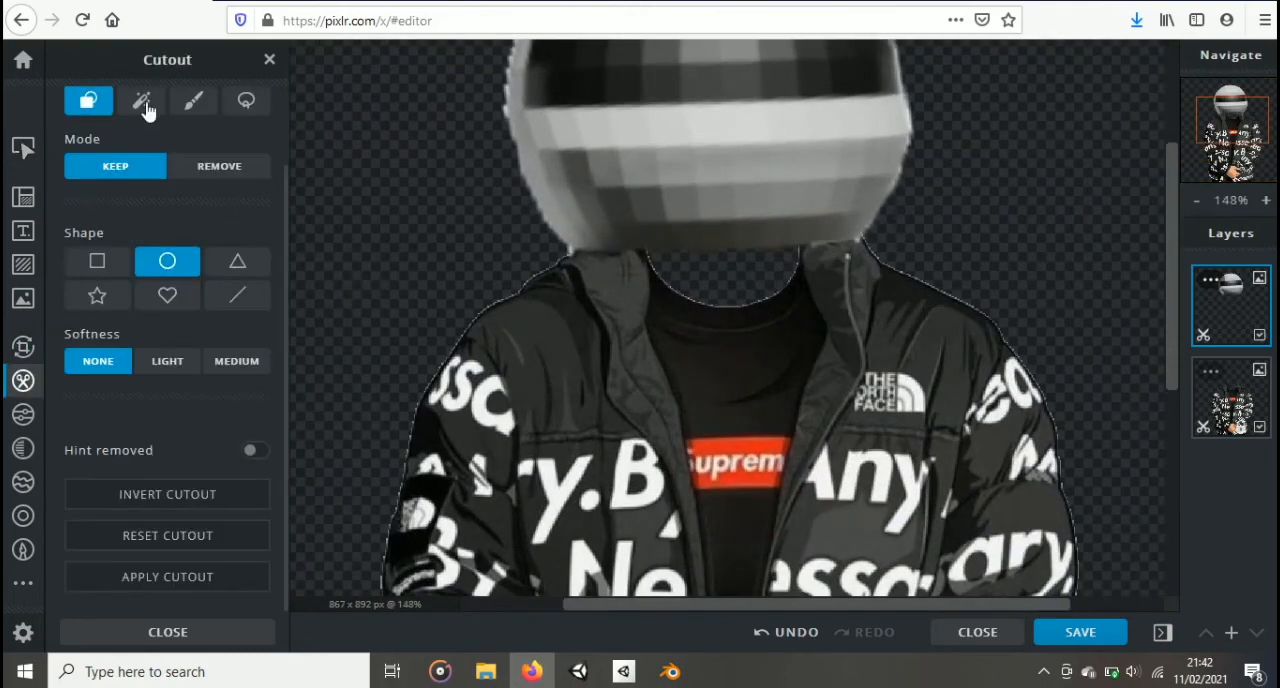
pyautogui.click(194, 101)
pyautogui.moveTo(704, 280)
pyautogui.mouseDown()
pyautogui.moveTo(669, 258)
pyautogui.moveTo(798, 254)
pyautogui.moveTo(744, 300)
pyautogui.moveTo(764, 274)
pyautogui.mouseUp()
pyautogui.scroll(4, 706, 314)
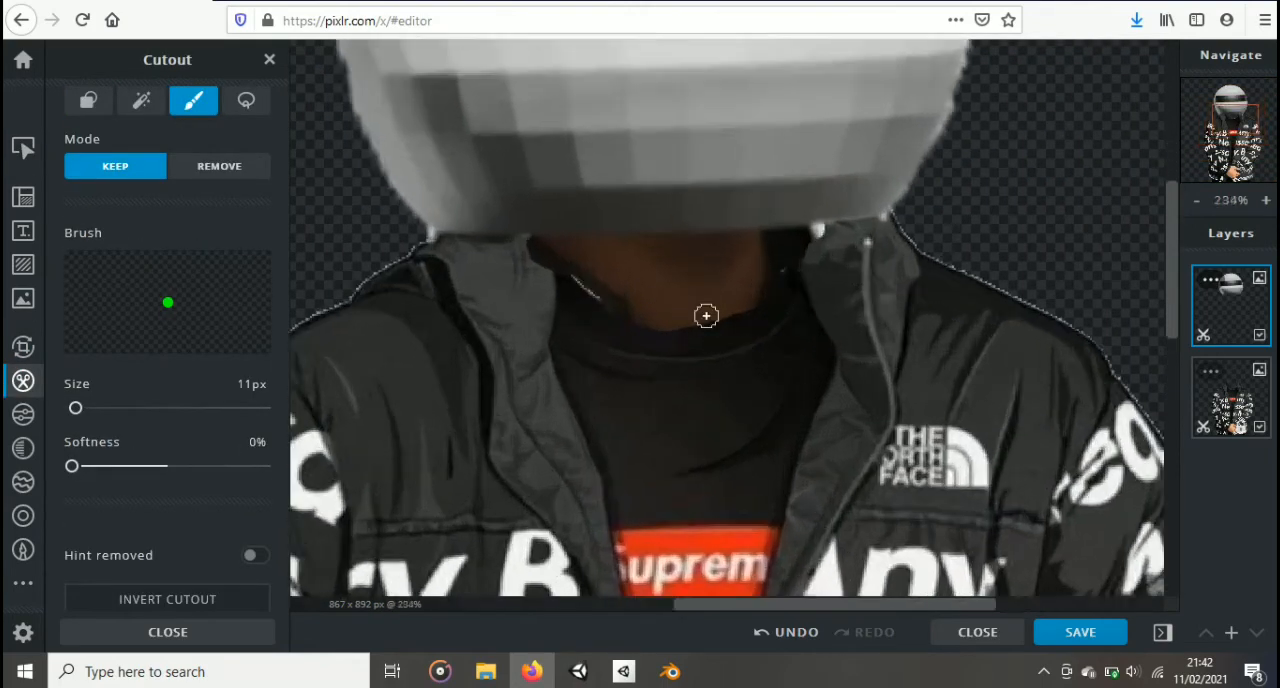
# Step: Erase the excess restored pixels along the shirt's neckline with the 11 px cutout brush in remove mode
pyautogui.click(219, 166)
pyautogui.moveTo(465, 218)
pyautogui.mouseDown()
pyautogui.moveTo(515, 297)
pyautogui.moveTo(571, 325)
pyautogui.mouseUp()
pyautogui.hotkey('ctrl', 'z')
pyautogui.moveTo(652, 343); pyautogui.dragTo(704, 337)
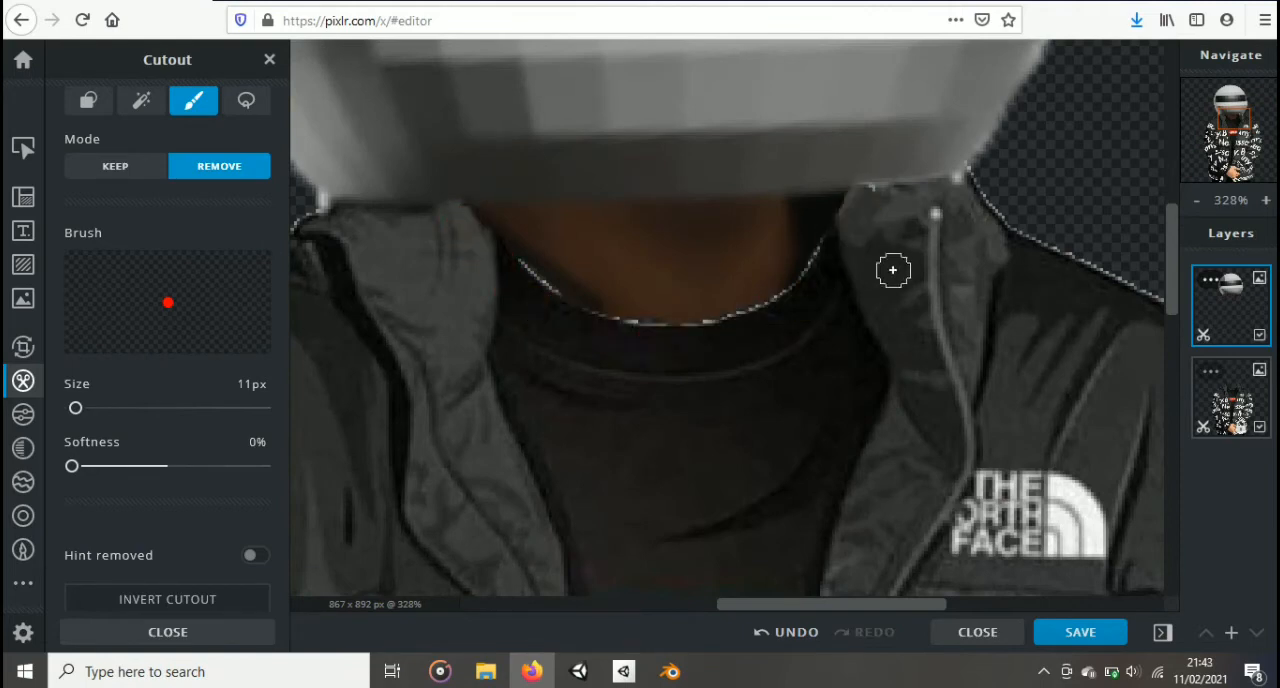
pyautogui.moveTo(1230, 300)
pyautogui.mouseDown()
pyautogui.moveTo(1221, 408)
pyautogui.moveTo(1226, 306)
pyautogui.mouseUp()
pyautogui.scroll(1, 573, 311)
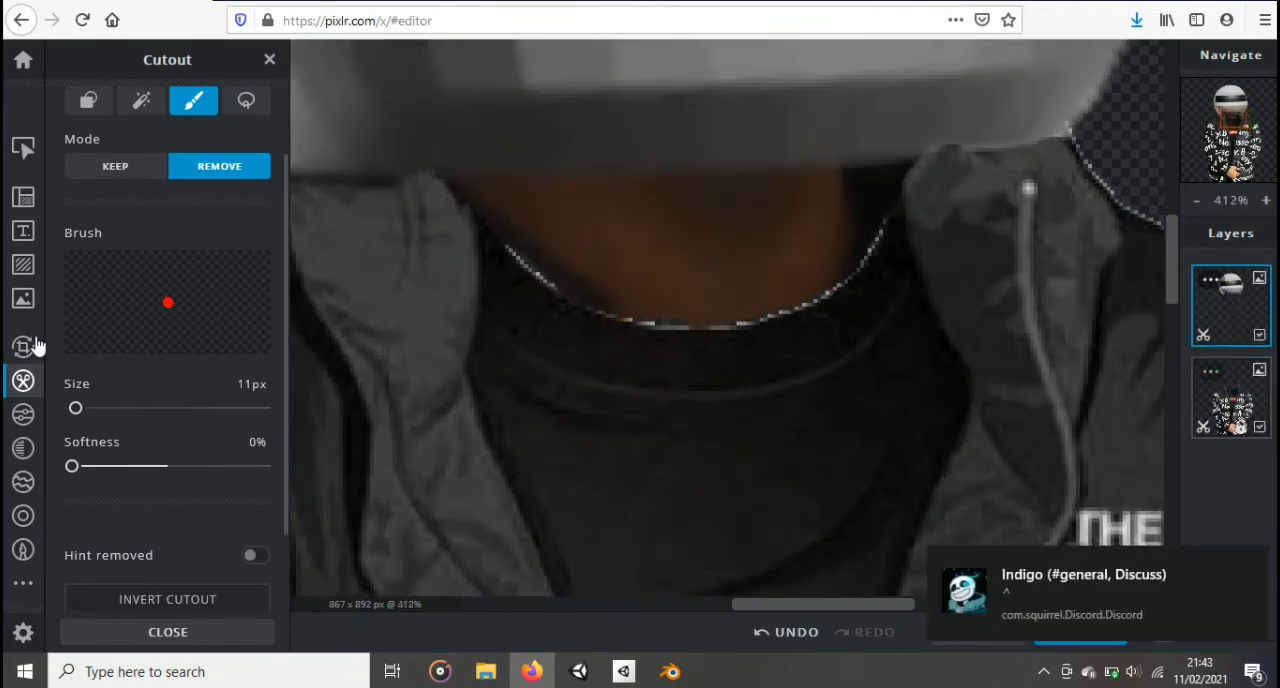
# Step: Set the Draw brush's softness to 0% and sample the neck's brown #3E271B as its colour
pyautogui.click(22, 550)
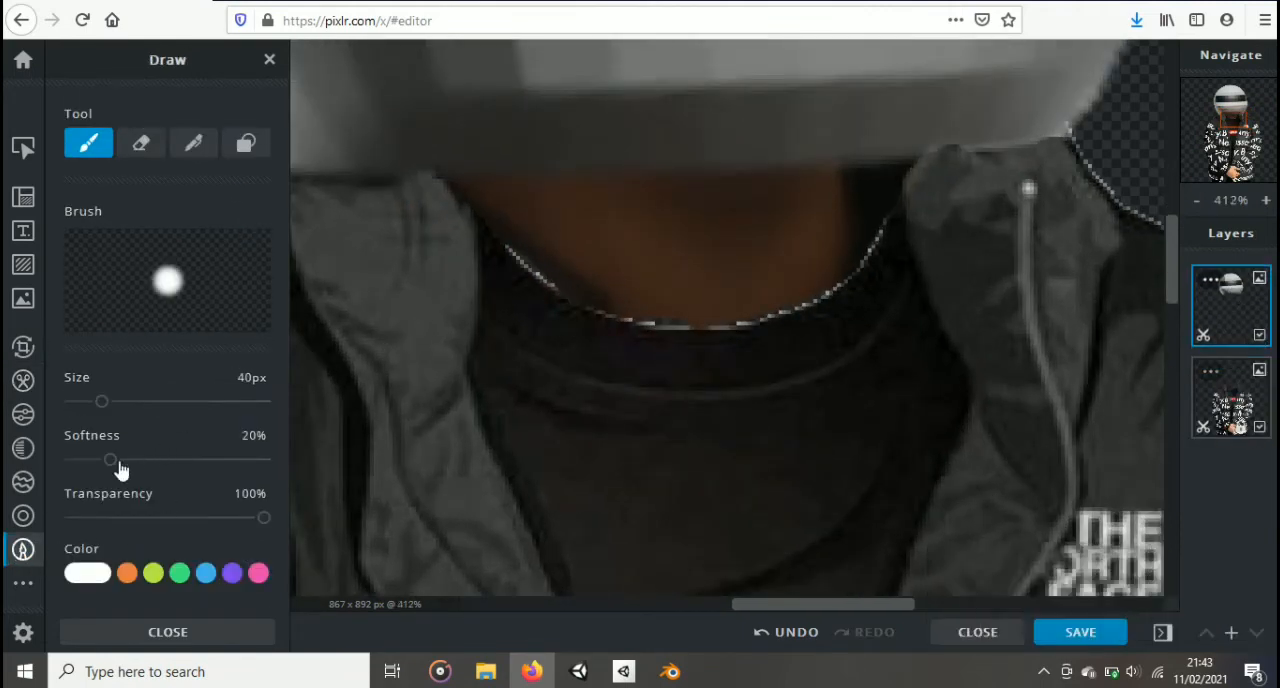
pyautogui.click(113, 460)
pyautogui.moveTo(60, 480); pyautogui.dragTo(83, 472)
pyautogui.click(100, 572)
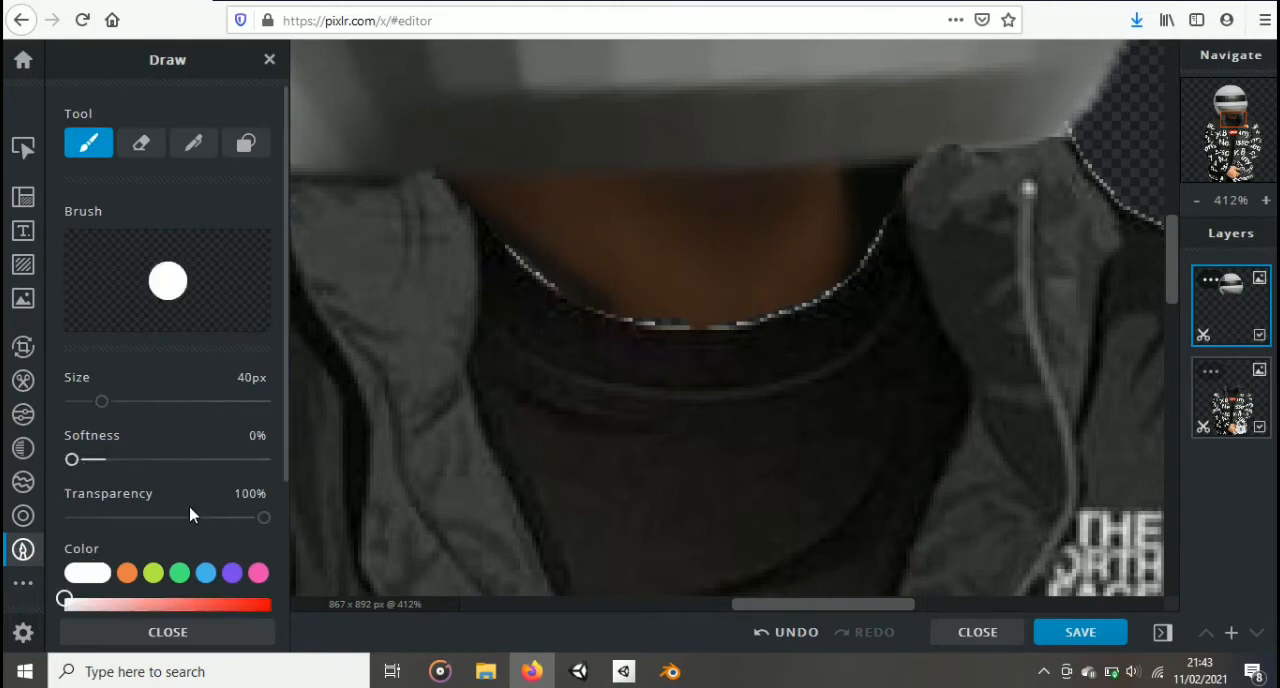
pyautogui.scroll(-4, 240, 365)
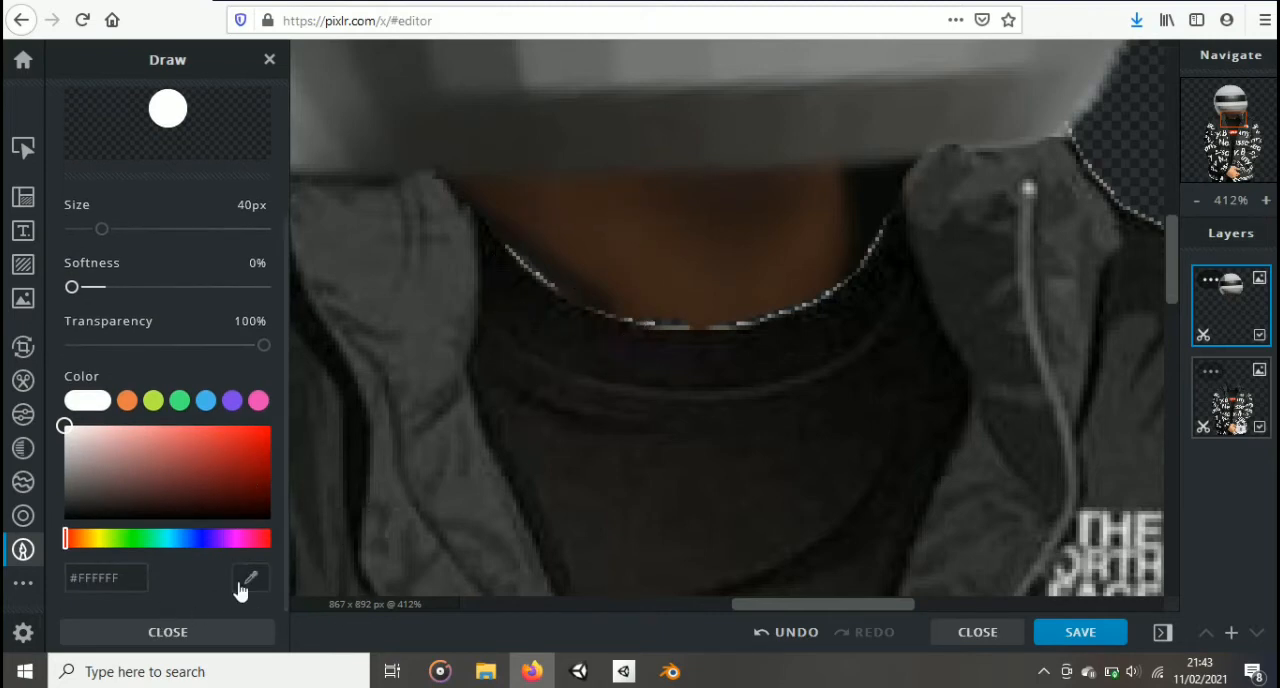
pyautogui.click(250, 579)
pyautogui.click(649, 240)
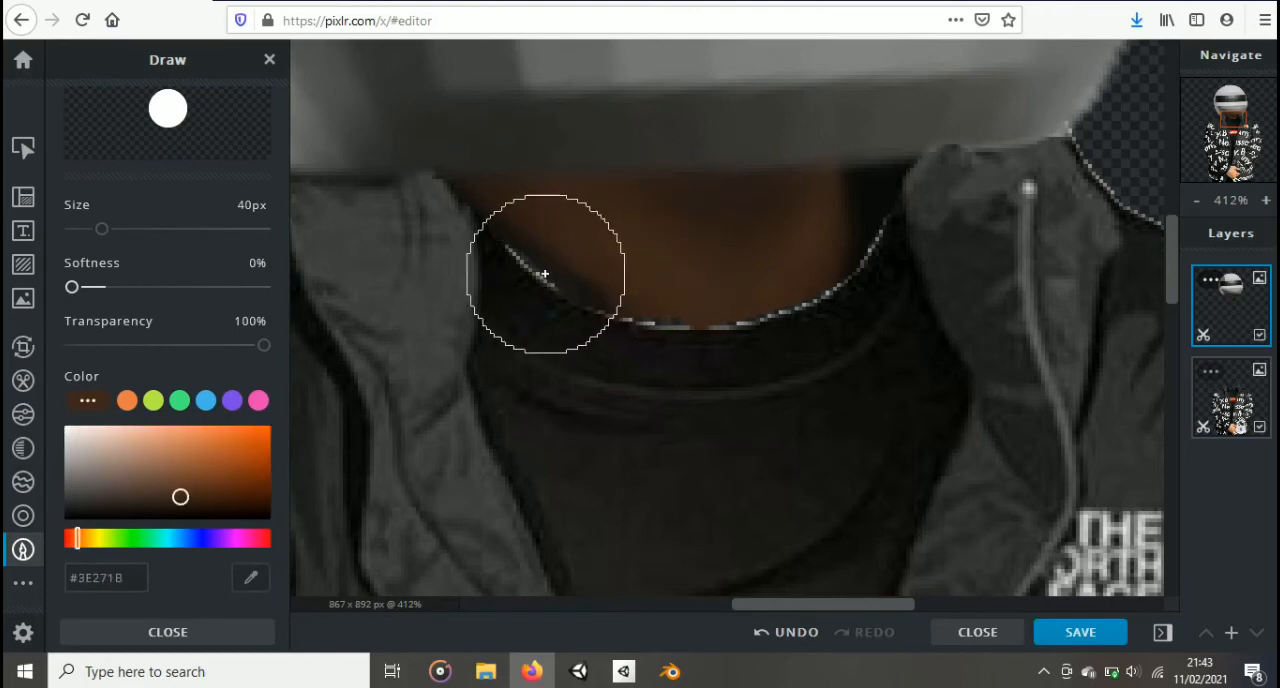
# Step: Set the brush size to 2 px and paint the sampled brown over the dark edges of the neck along the shirt's neckline
pyautogui.moveTo(101, 229); pyautogui.dragTo(74, 229)
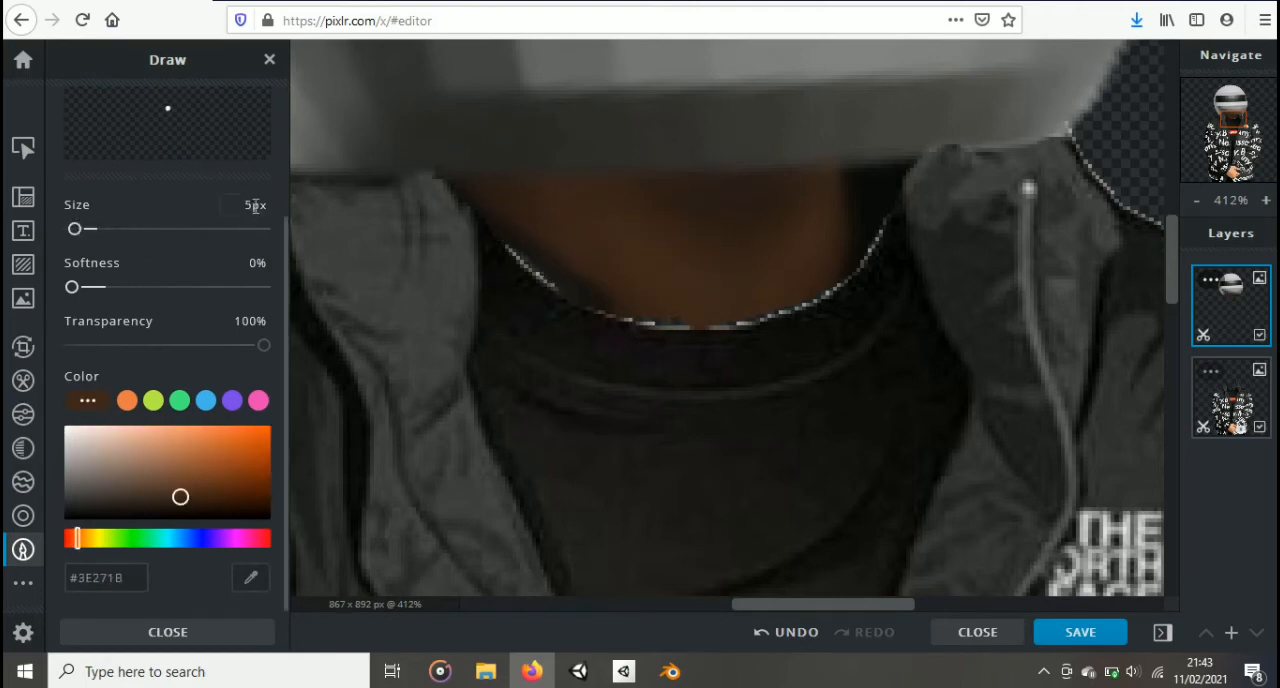
pyautogui.moveTo(256, 205); pyautogui.dragTo(238, 205)
pyautogui.press('Return')
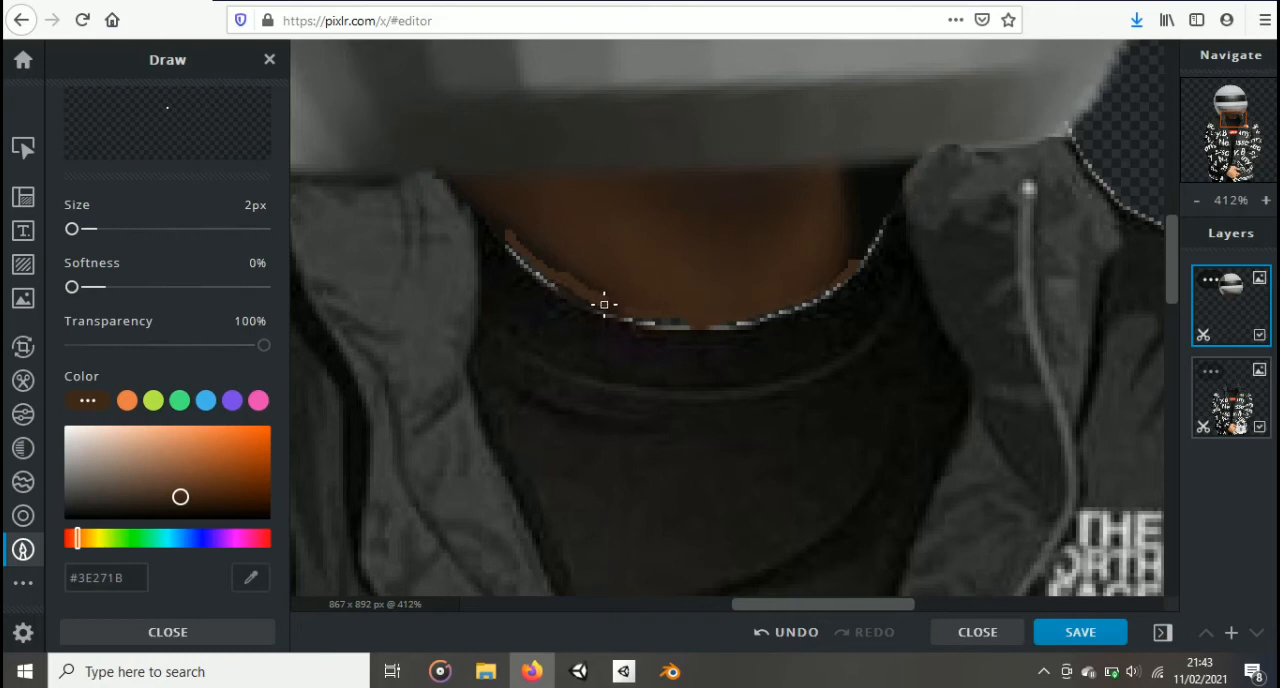
pyautogui.moveTo(607, 301)
pyautogui.mouseDown()
pyautogui.moveTo(523, 240)
pyautogui.moveTo(557, 267)
pyautogui.moveTo(526, 220)
pyautogui.moveTo(503, 220)
pyautogui.moveTo(527, 256)
pyautogui.moveTo(603, 294)
pyautogui.moveTo(522, 236)
pyautogui.mouseUp()
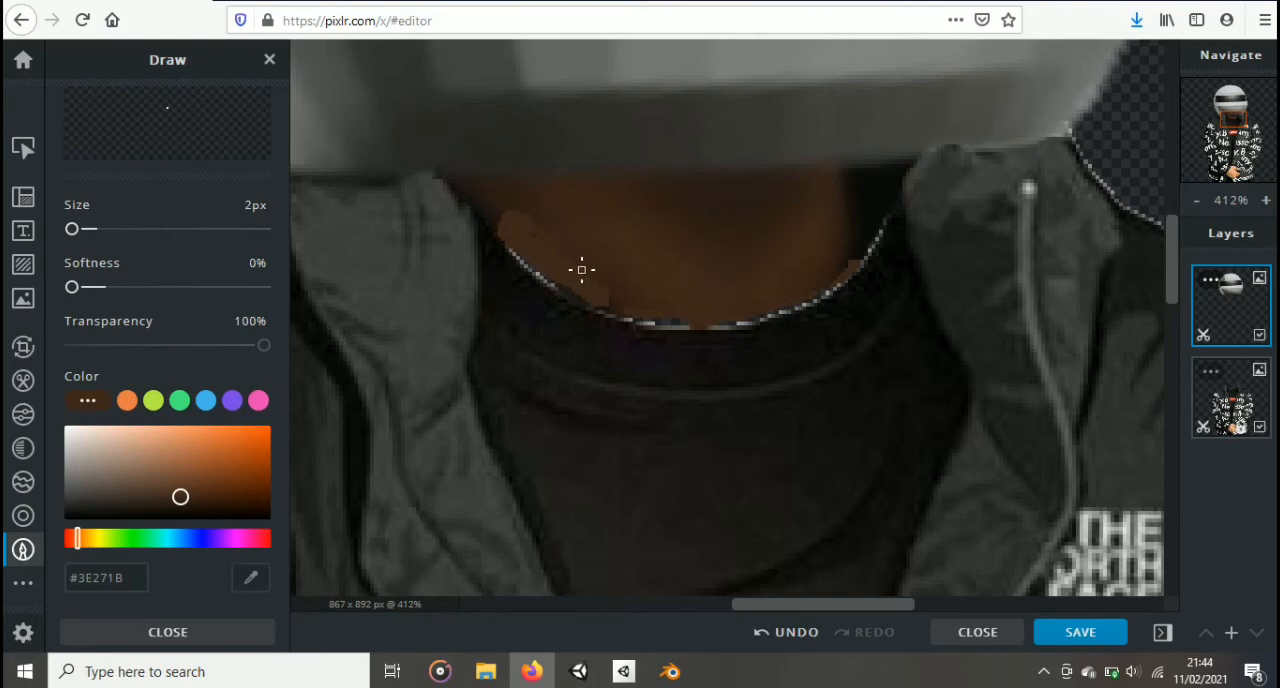
# Step: Save the finished image as a PNG file named GreyDrip
pyautogui.scroll(-5, 610, 300)
pyautogui.scroll(-5, 620, 333)
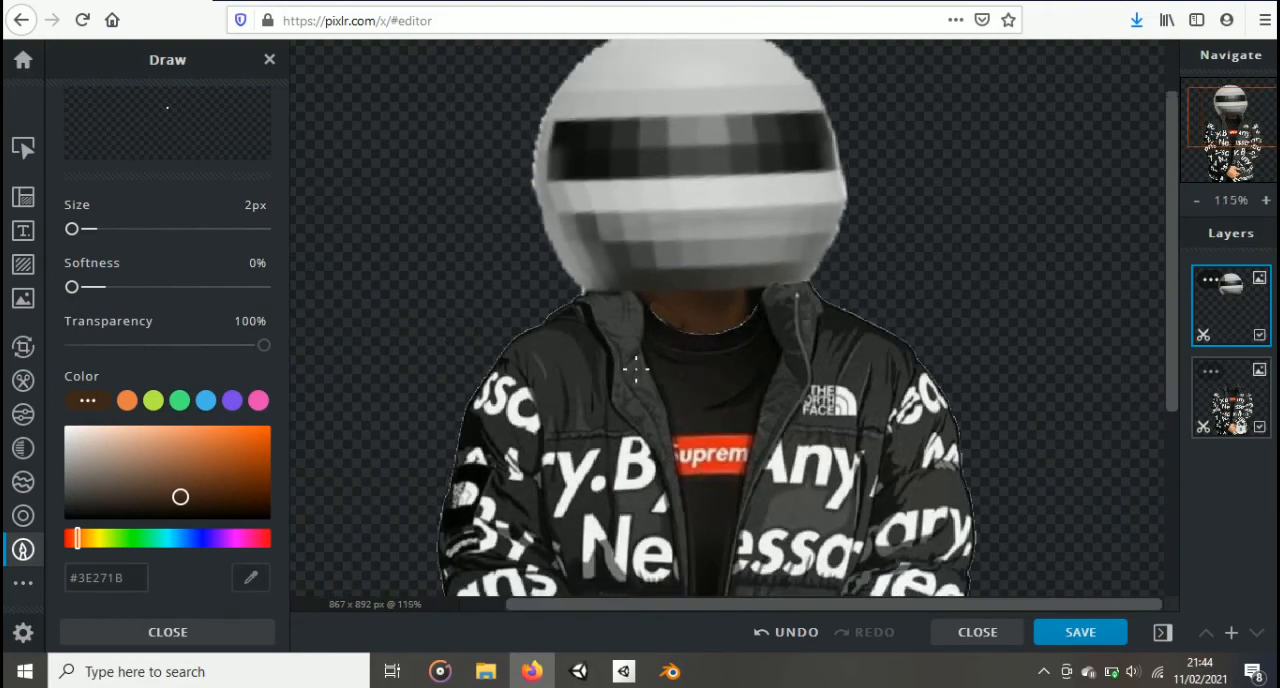
pyautogui.scroll(-5, 633, 336)
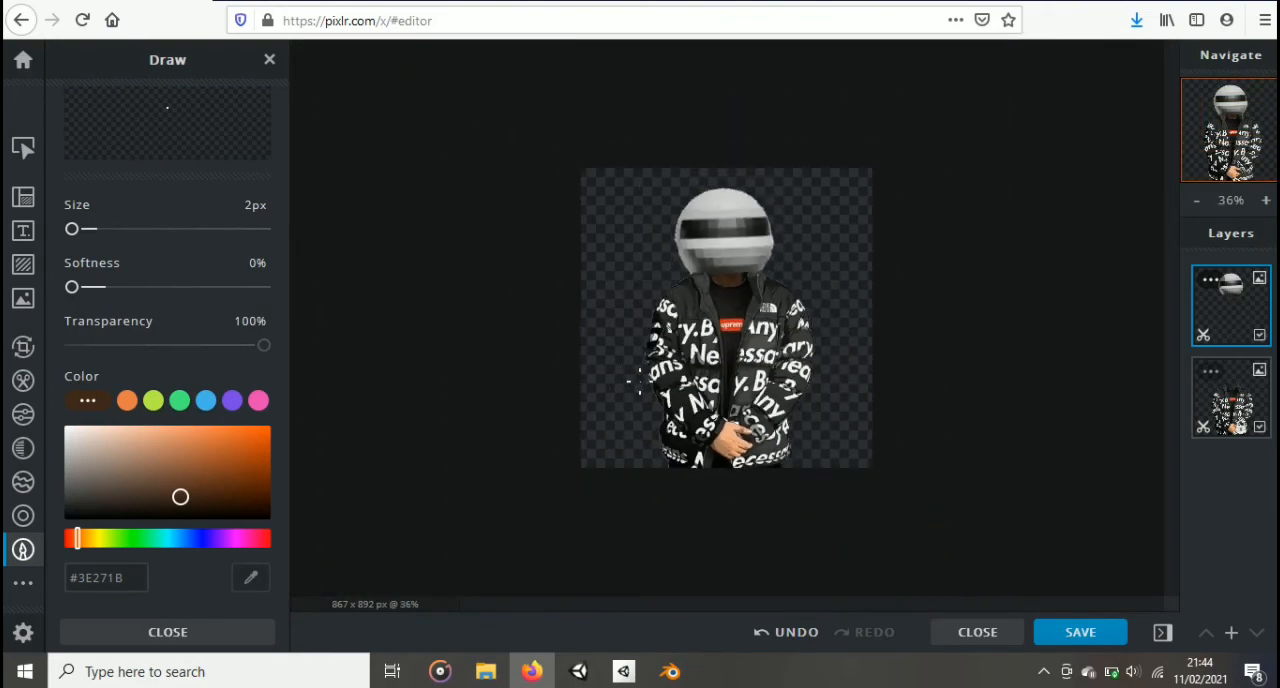
pyautogui.scroll(2, 634, 374)
pyautogui.click(1042, 635)
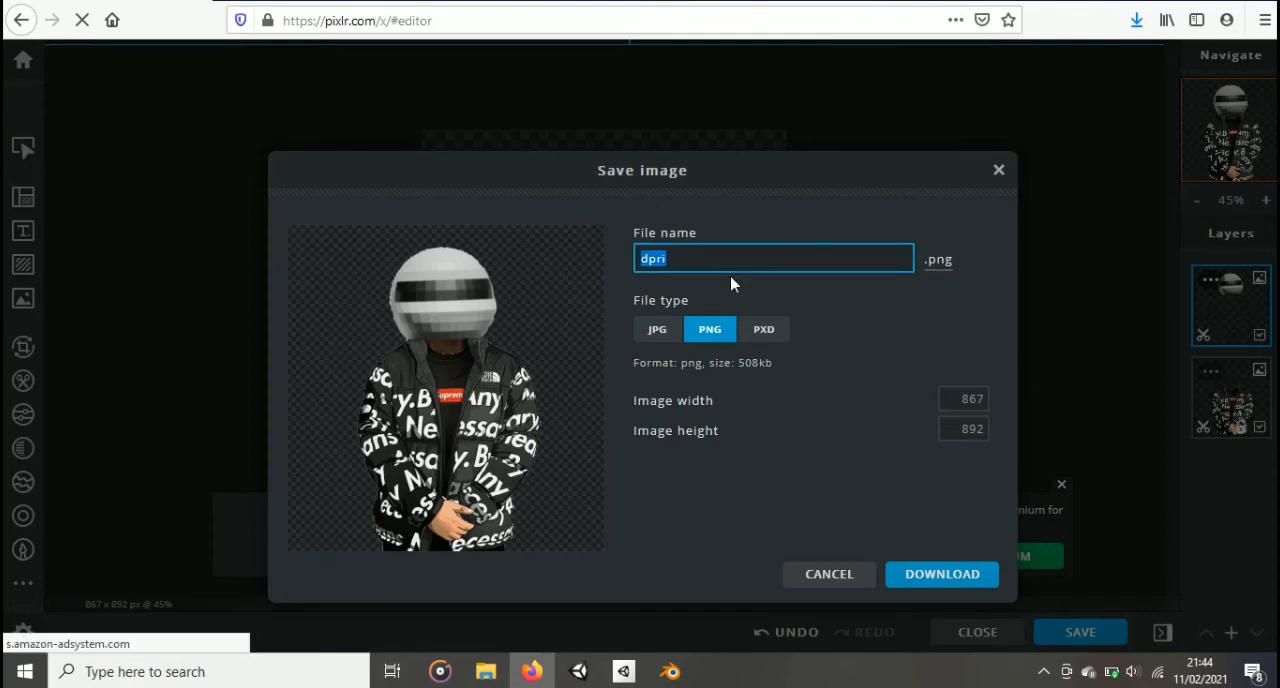
pyautogui.write('GreyDrip')
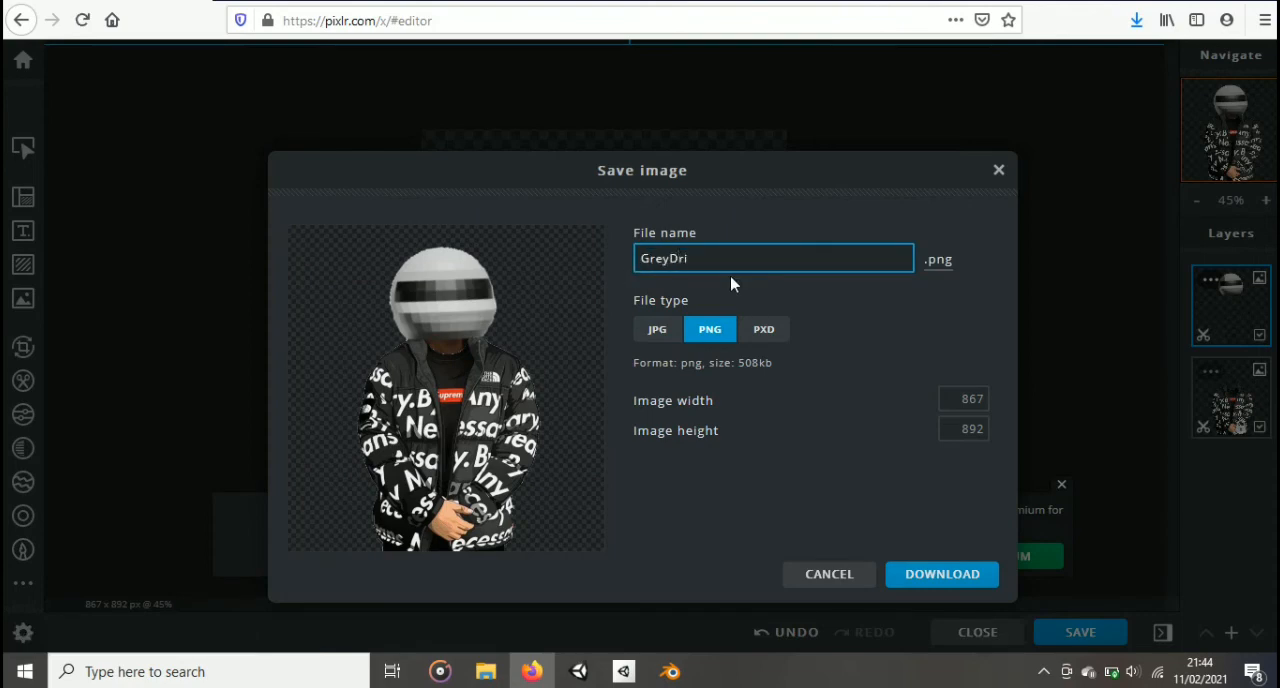
pyautogui.click(912, 580)
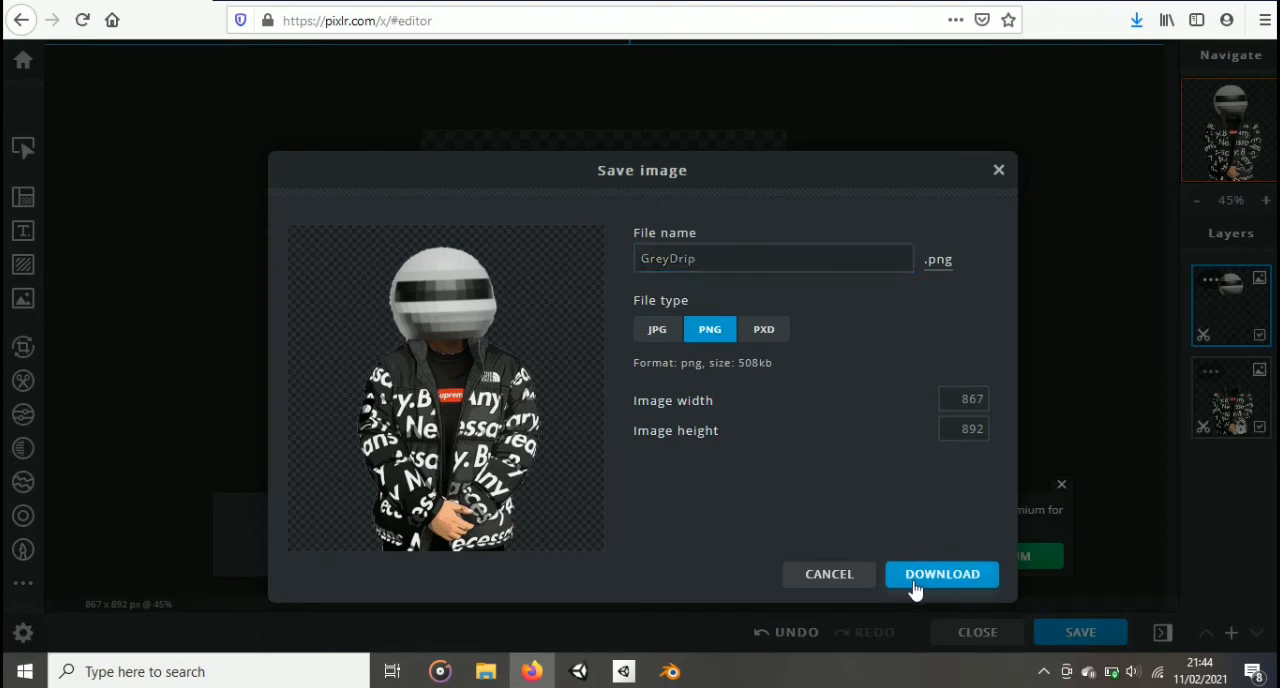